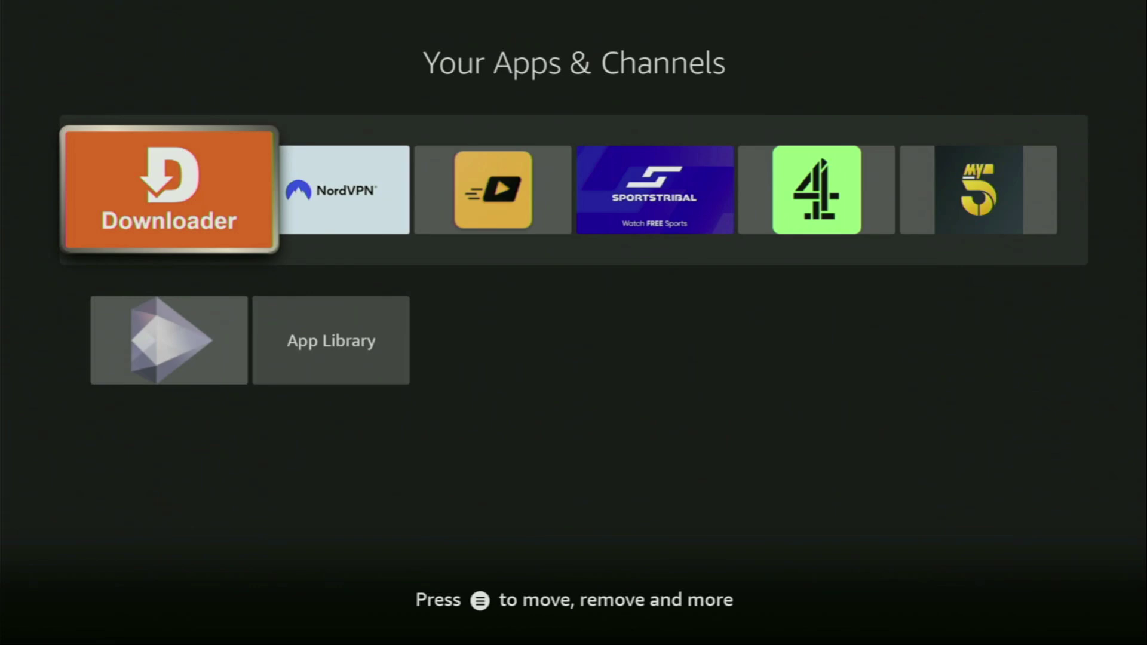
Go from the apps screen to Fire TV Search and enter 'Do'.
key(Escape)
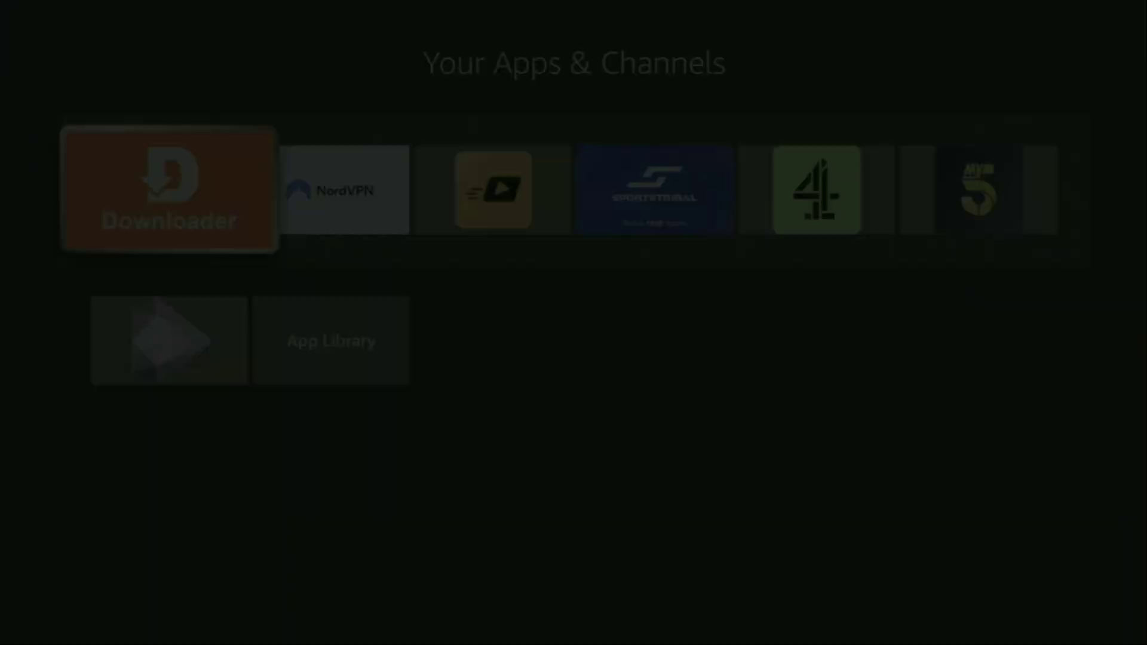
key(Left)
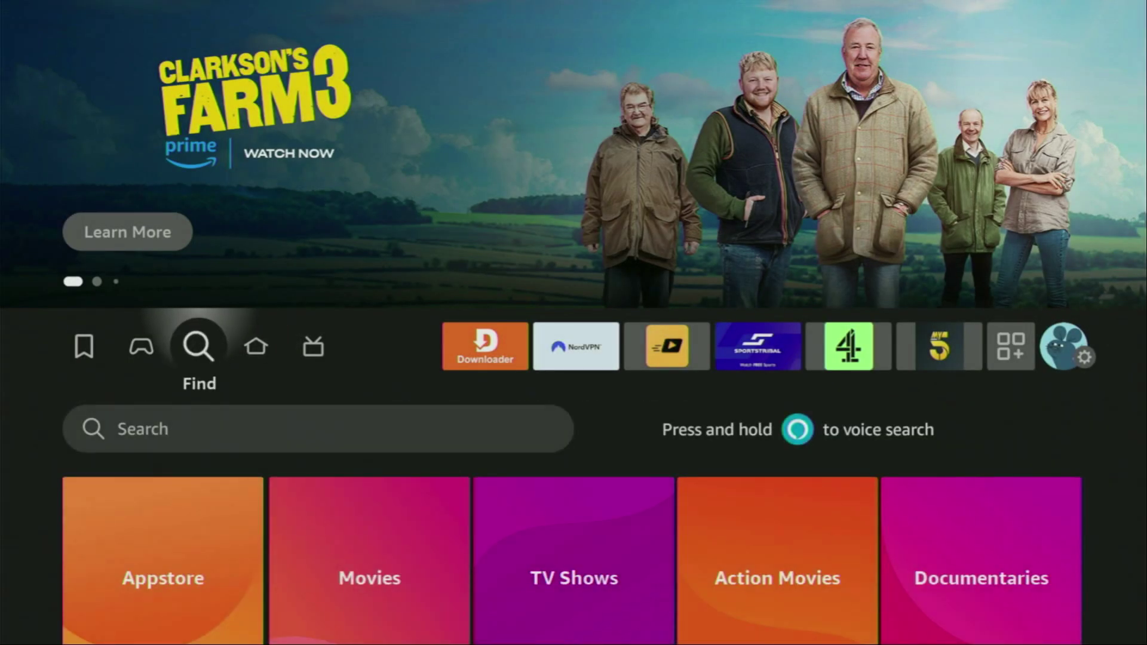
key(Down)
key(Return)
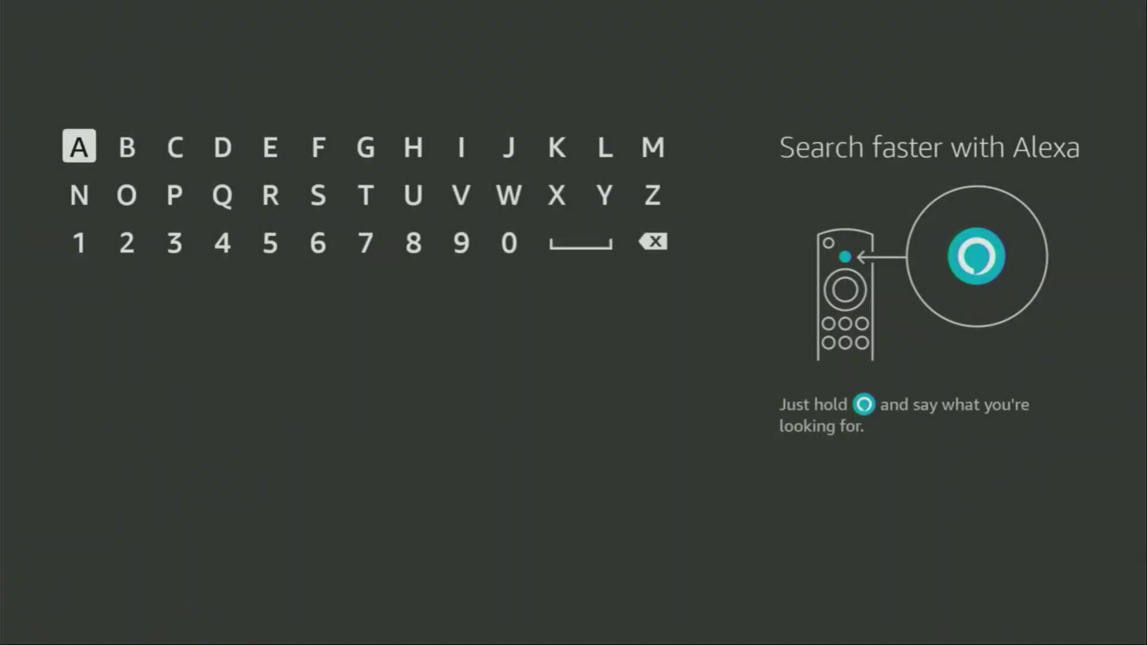
key(Right)
key(Right)
key(Right)
key(Return)
key(Down)
key(Left)
key(Left)
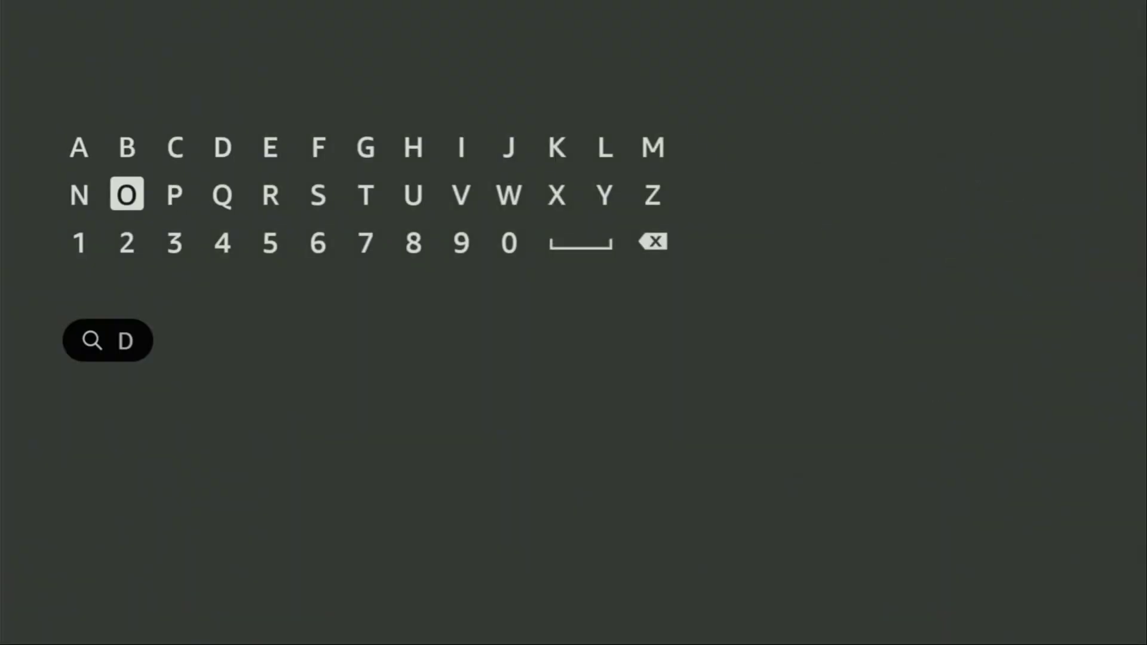
key(Return)
Pick the Downloader suggestion, browse past VLC for Fire, then return home.
key(Down)
key(Down)
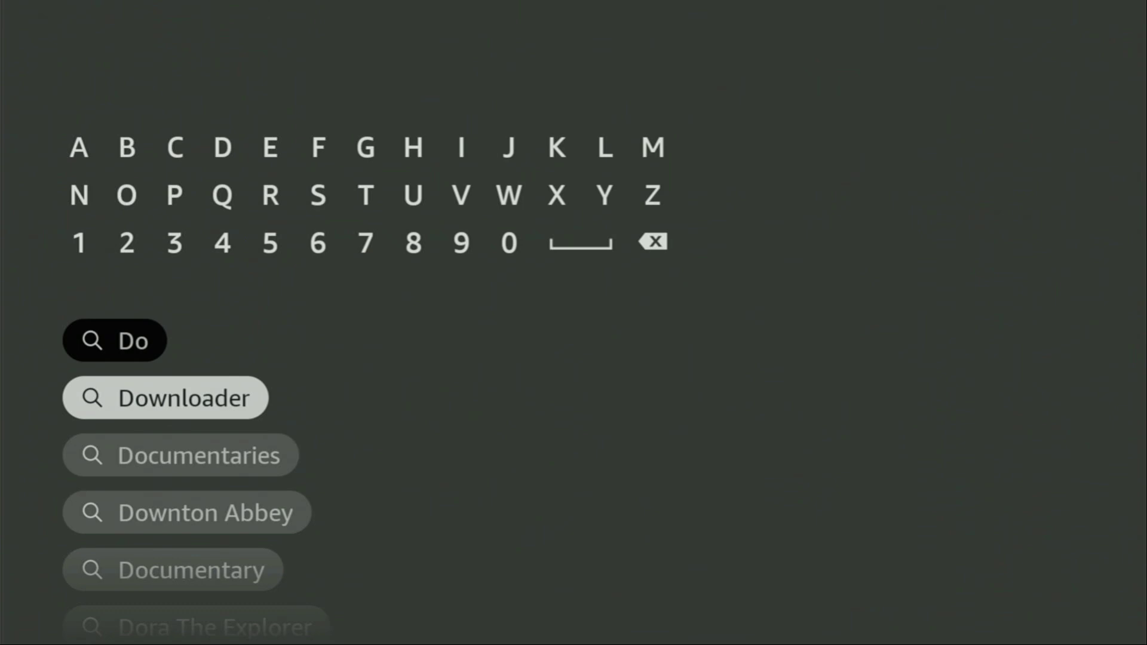
key(Return)
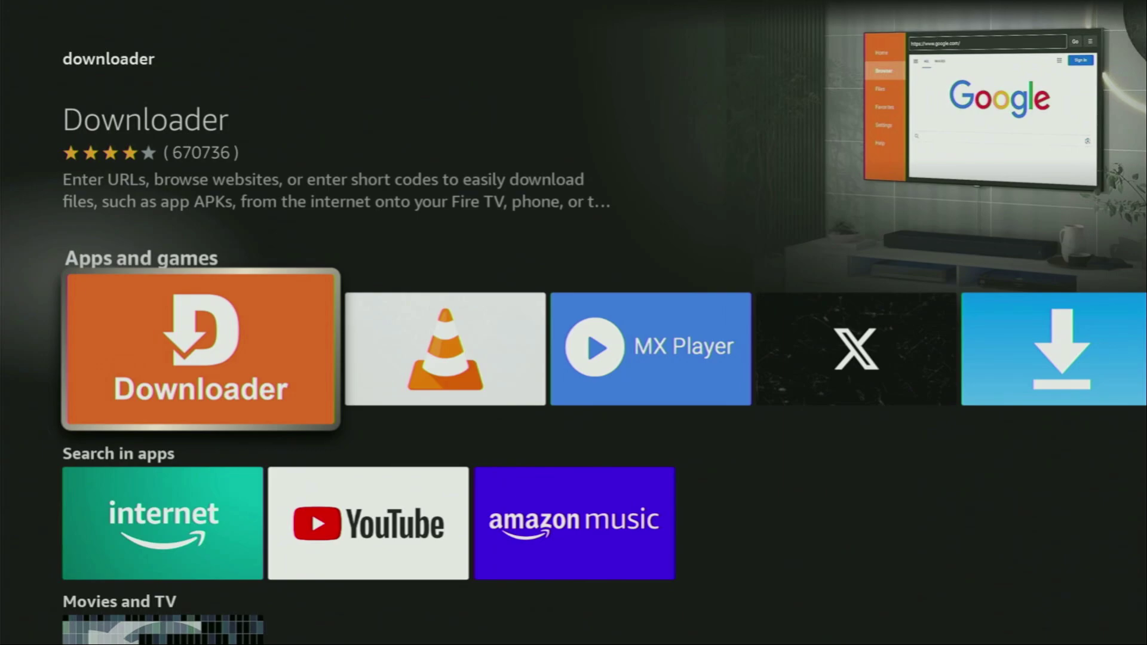
key(Right)
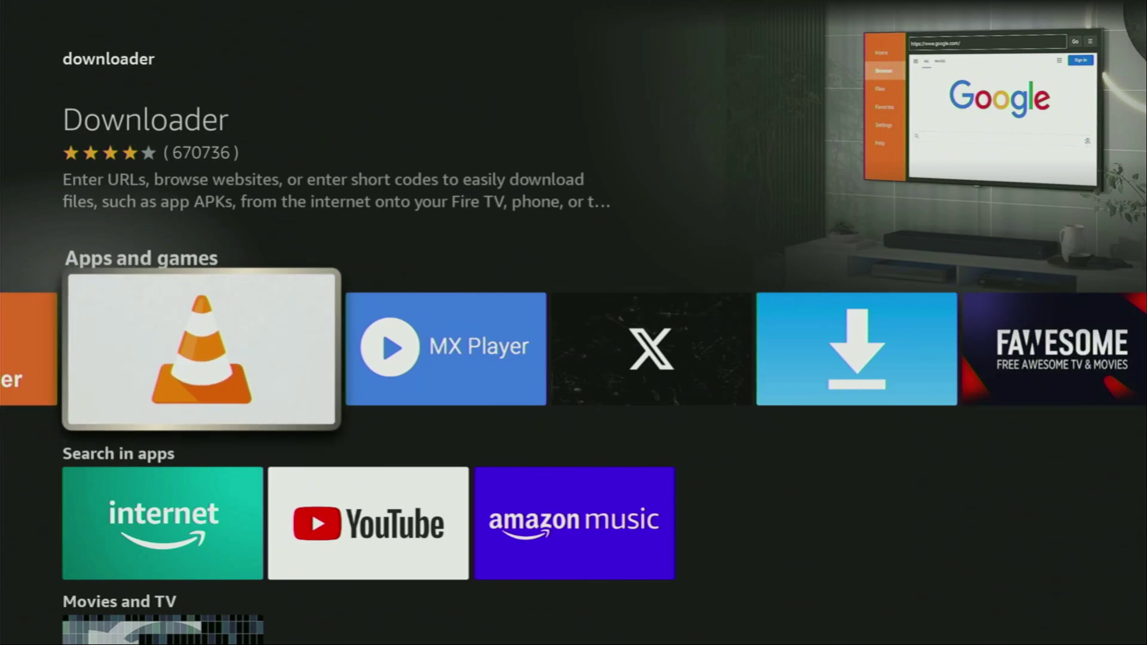
key(Right)
key(Right)
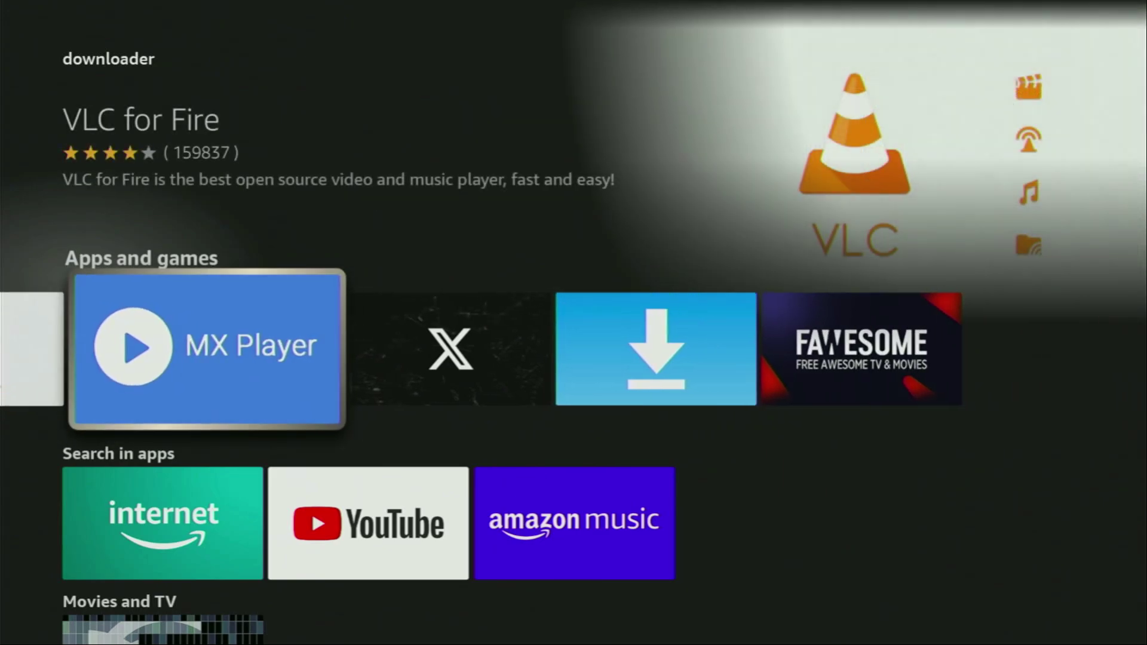
key(Home)
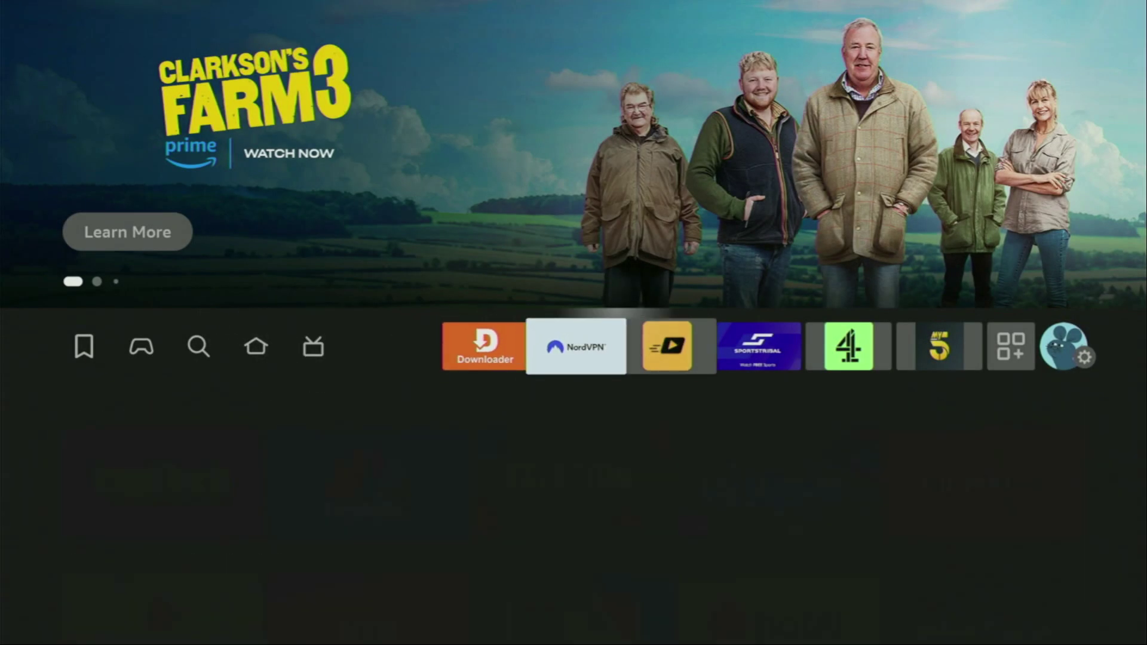
Open the My Fire TV section of Settings.
key(Right)
key(Right)
key(Right)
key(Right)
key(Right)
key(Right)
key(Right)
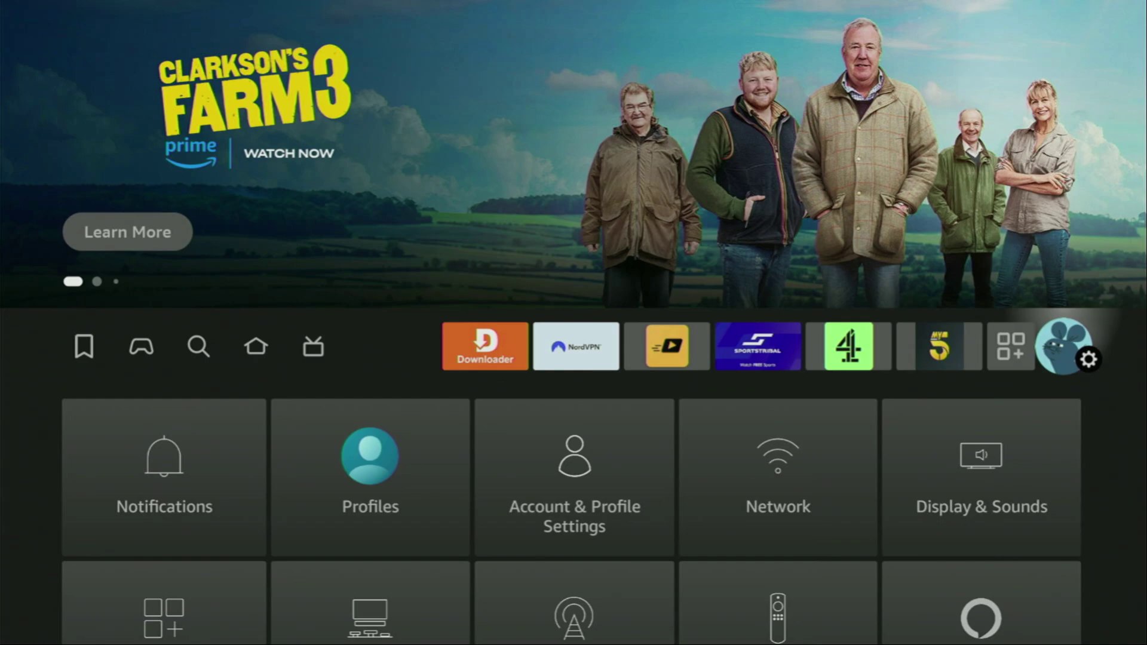
key(Down)
key(Down)
key(Down)
key(Right)
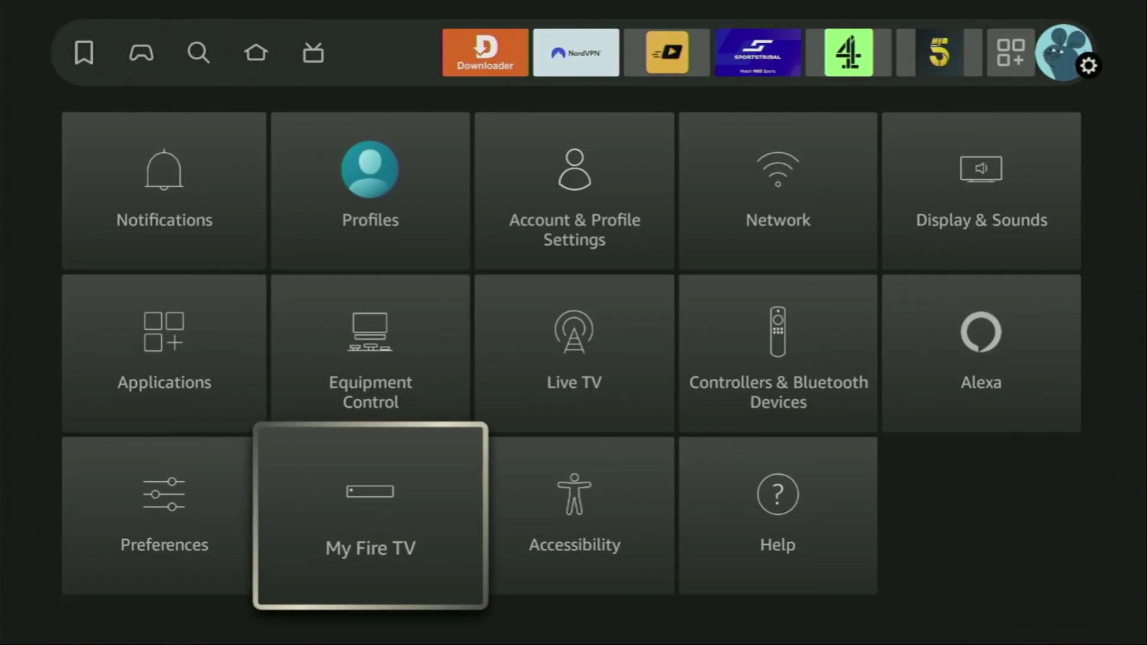
key(Return)
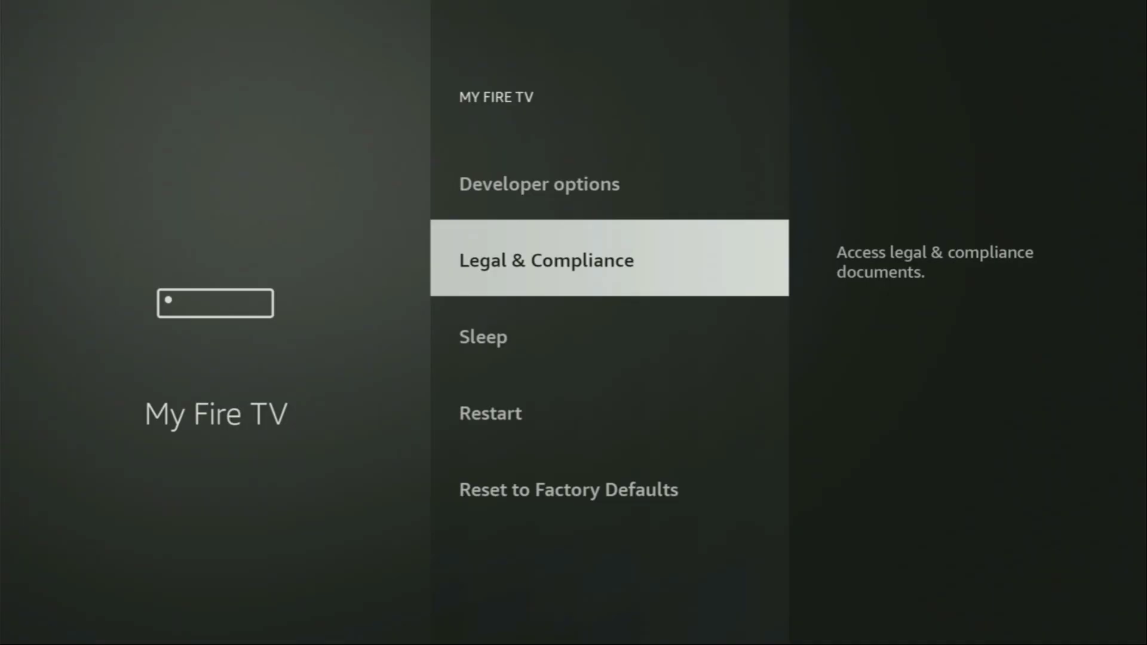
Open the About page listing the Fire TV Stick 4K Max details.
key(Up)
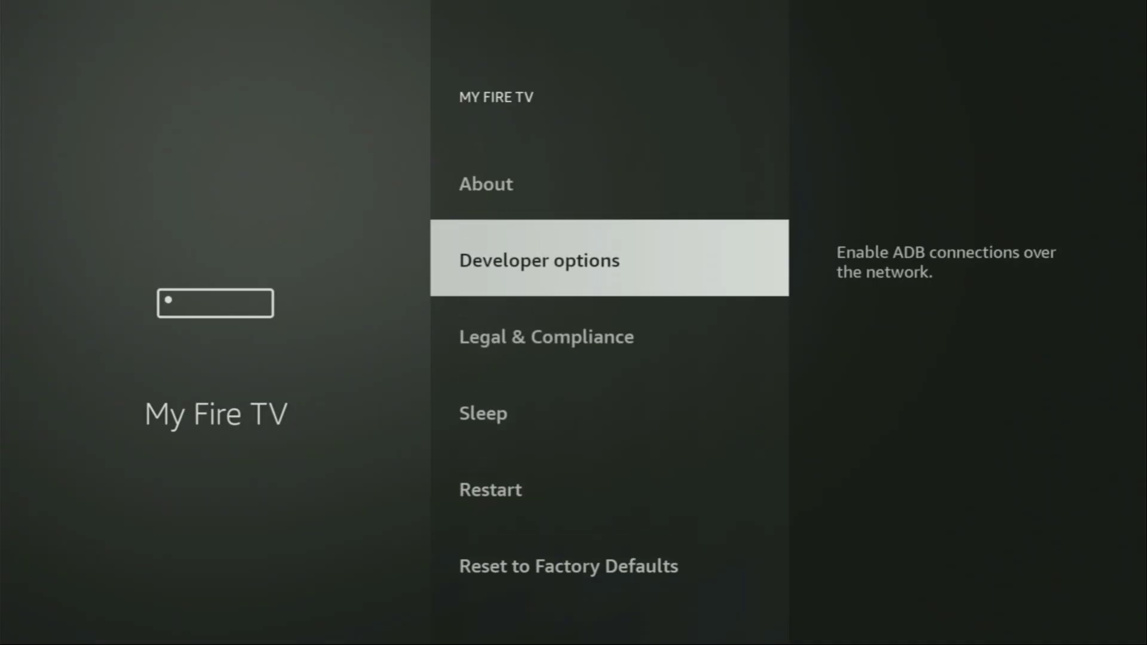
key(Up)
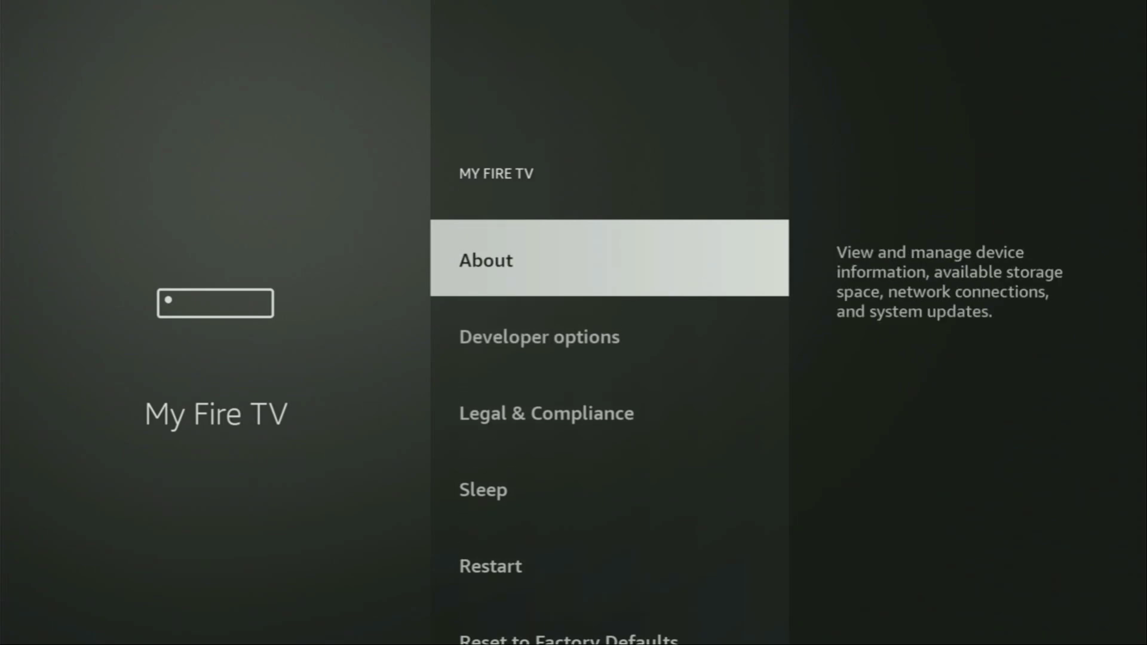
key(Down)
key(Down)
key(Down)
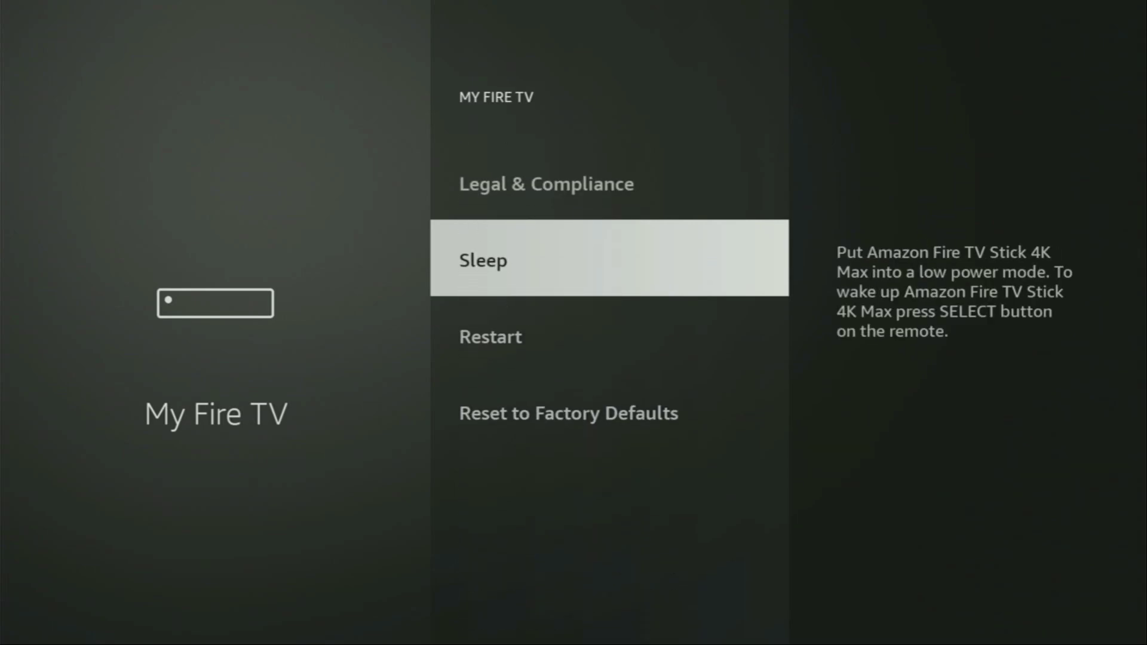
key(Down)
key(Down)
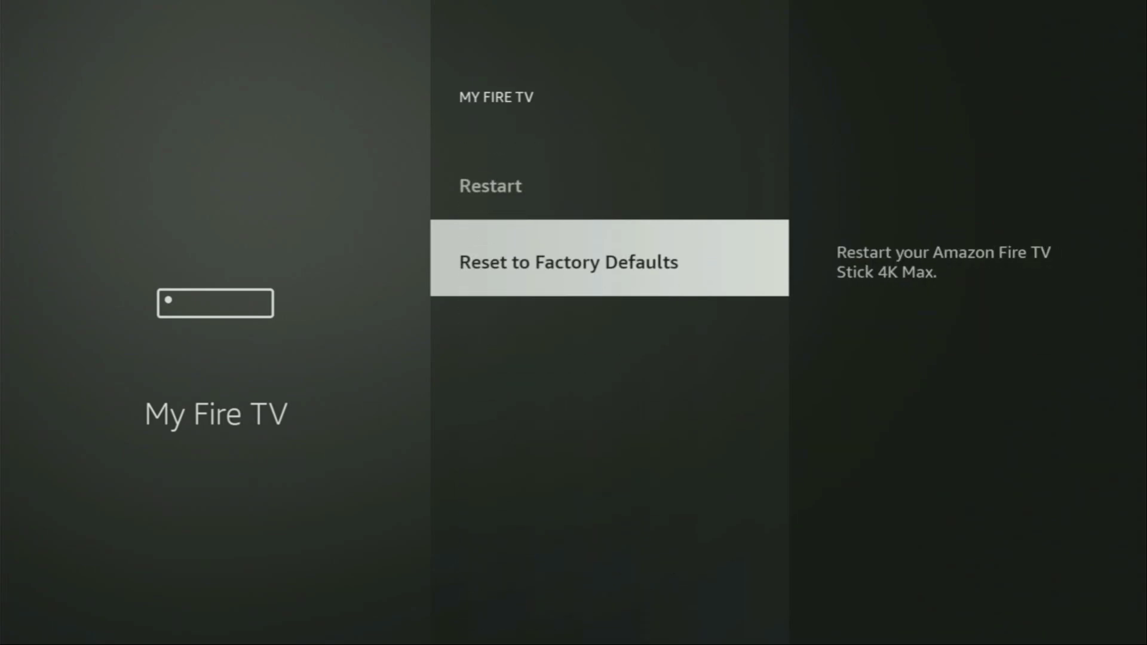
key(Up)
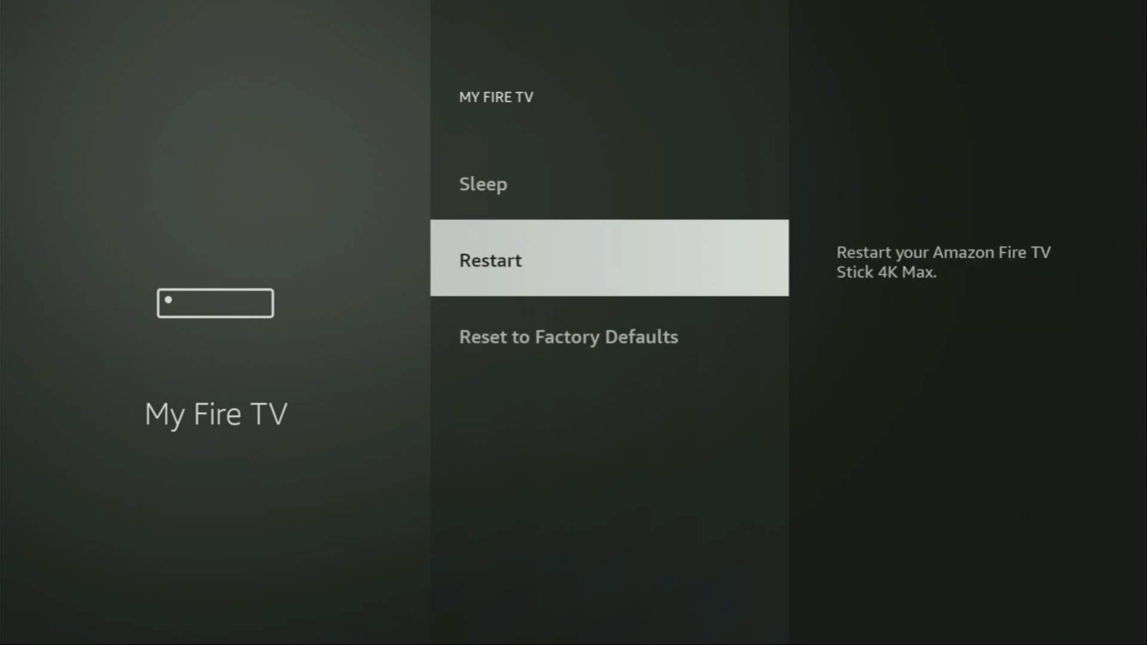
key(Up)
key(Up)
key(Up)
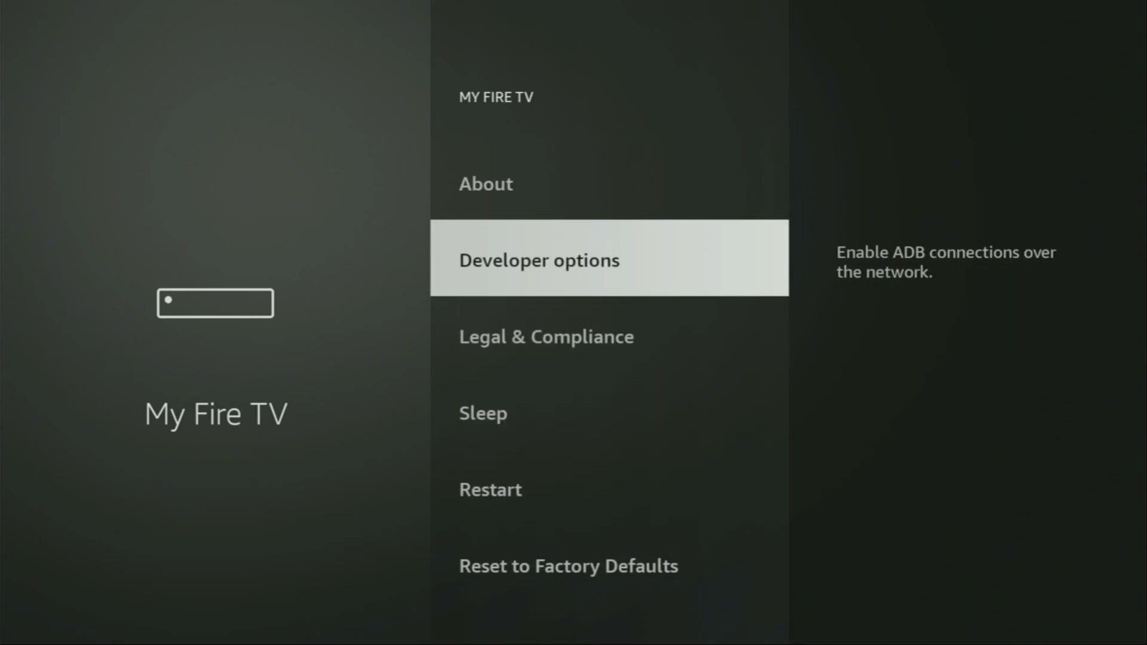
key(Up)
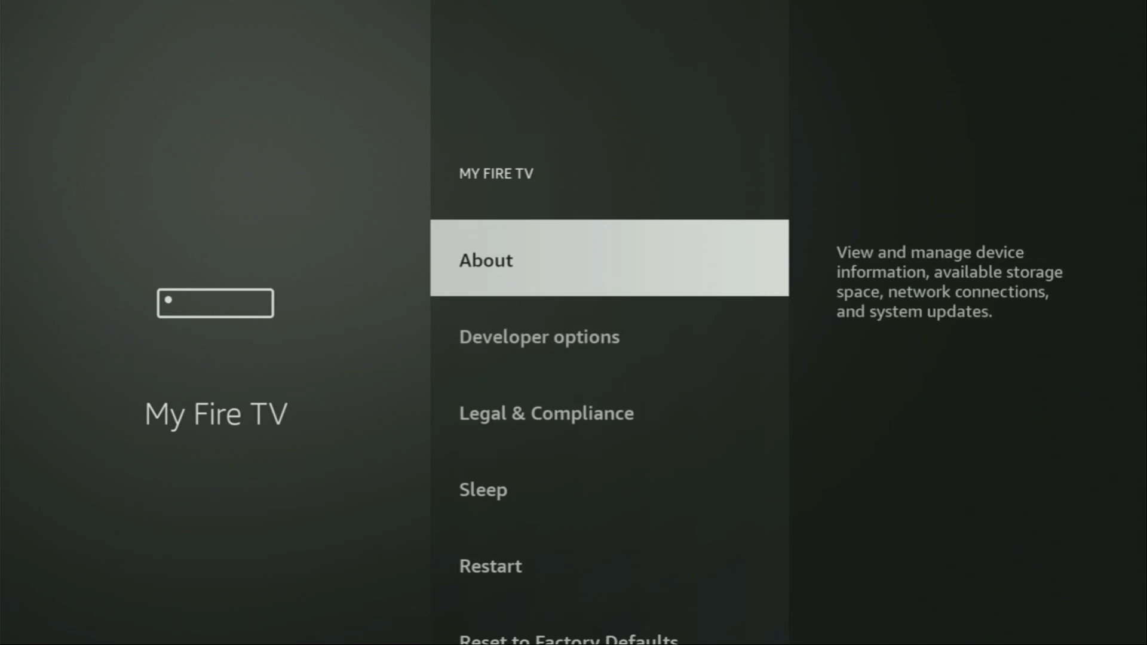
key(Return)
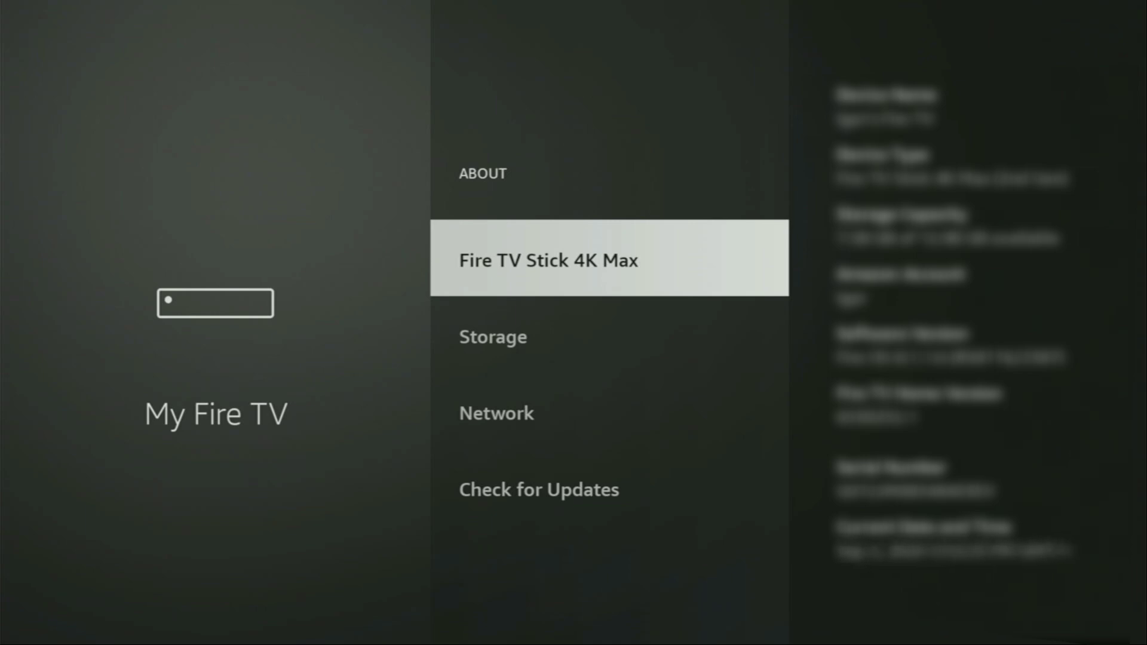
Confirm developer mode via the device name and Storage, then open Developer Options with ADB debugging ON.
key(Return)
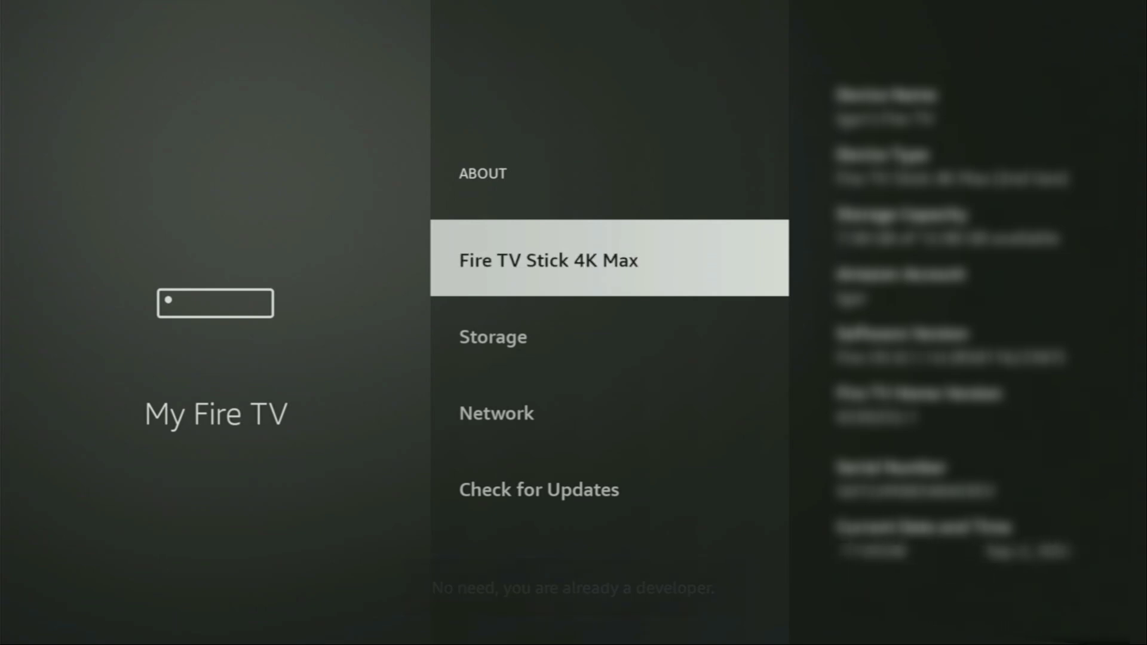
key(Down)
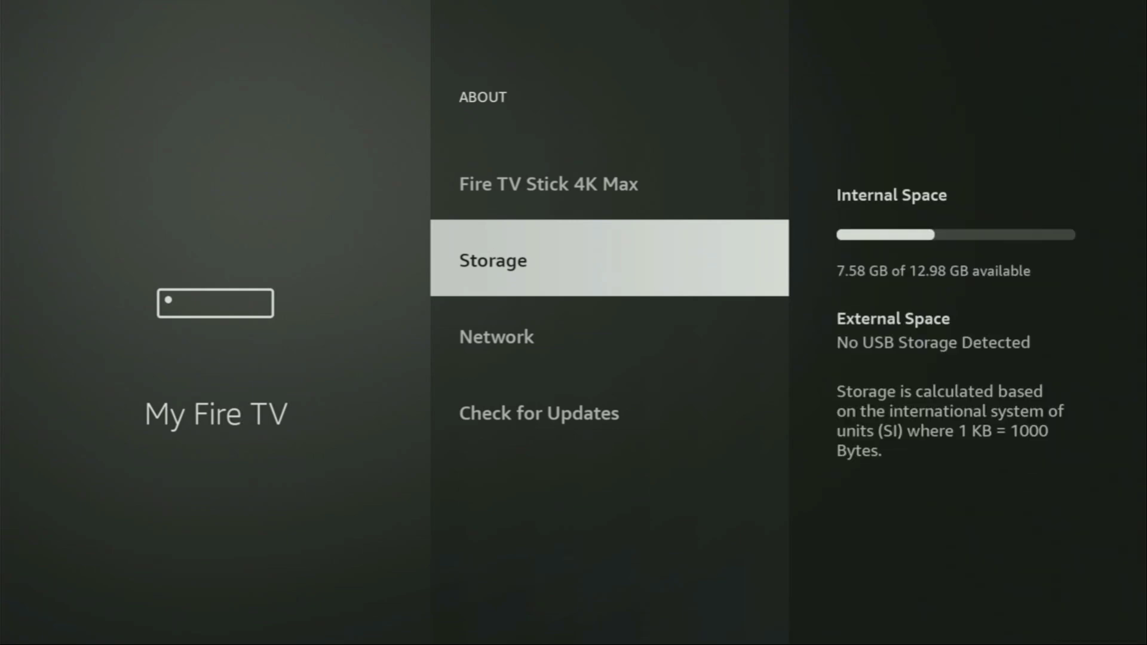
key(Escape)
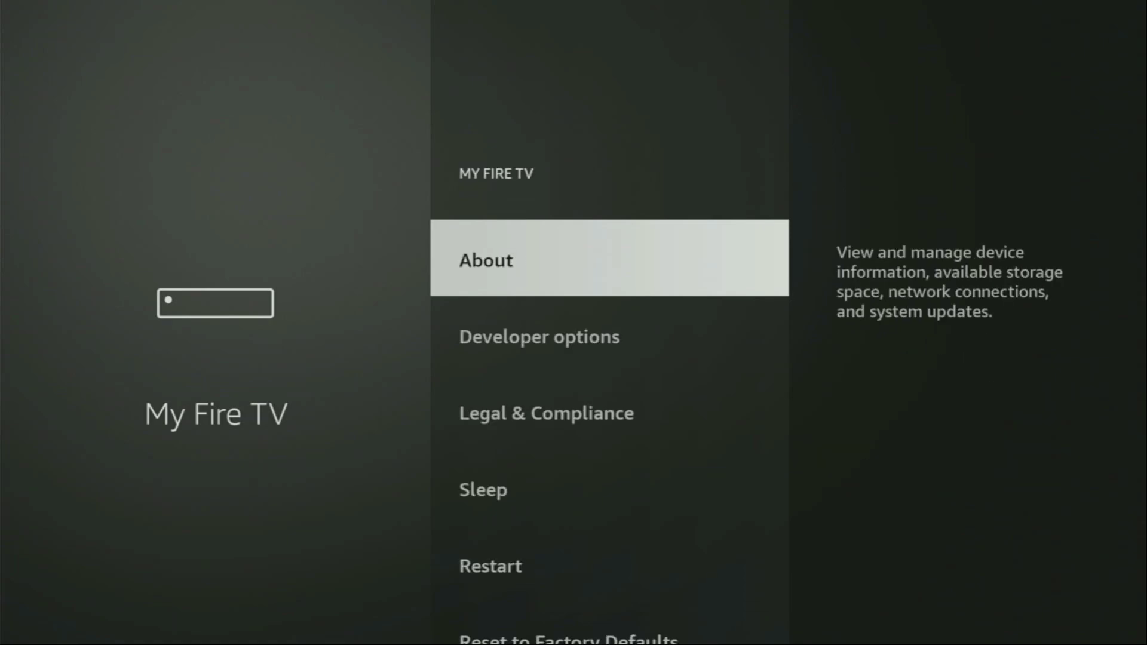
key(Down)
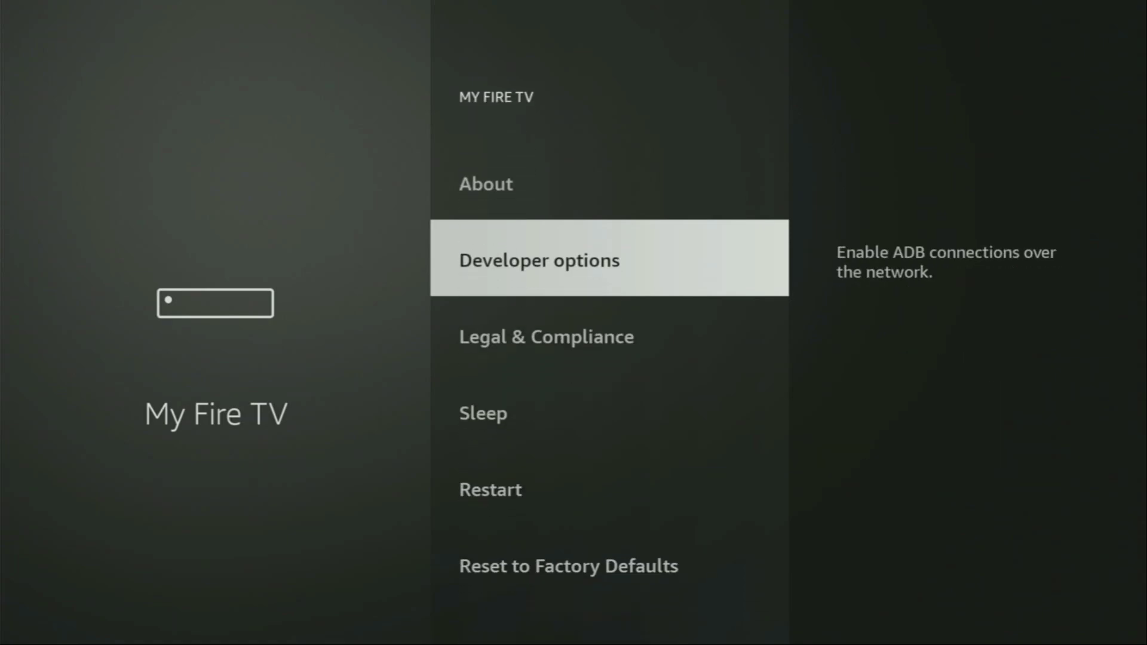
key(Return)
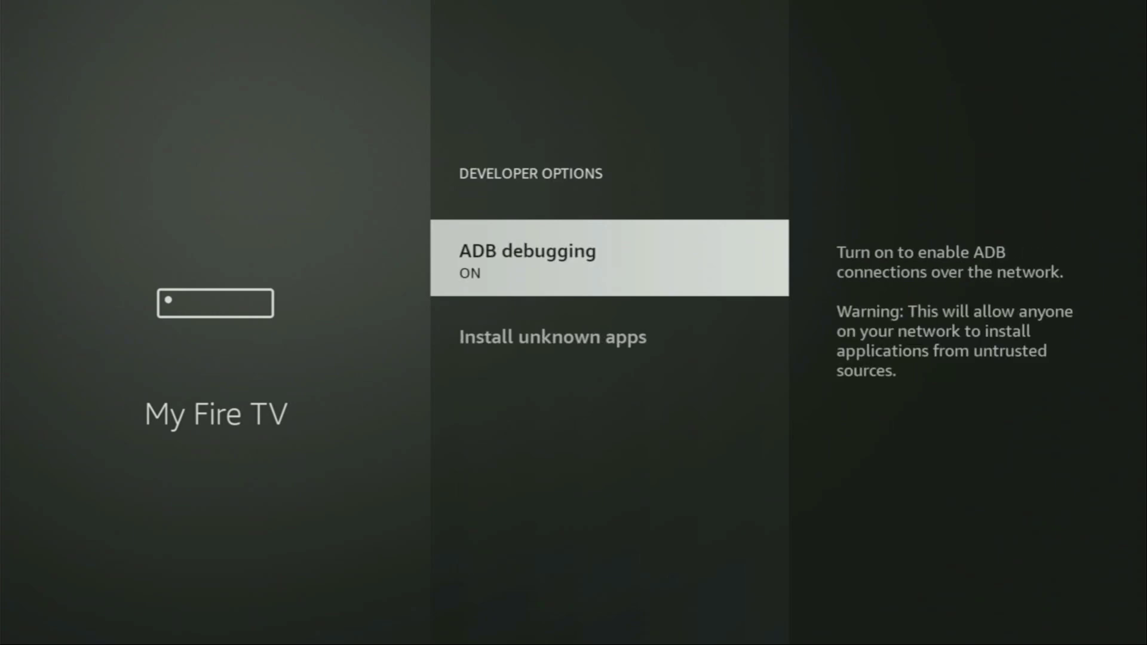
Toggle ADB debugging, then verify Downloader is ON under Install unknown apps.
key(Return)
key(Return)
key(Down)
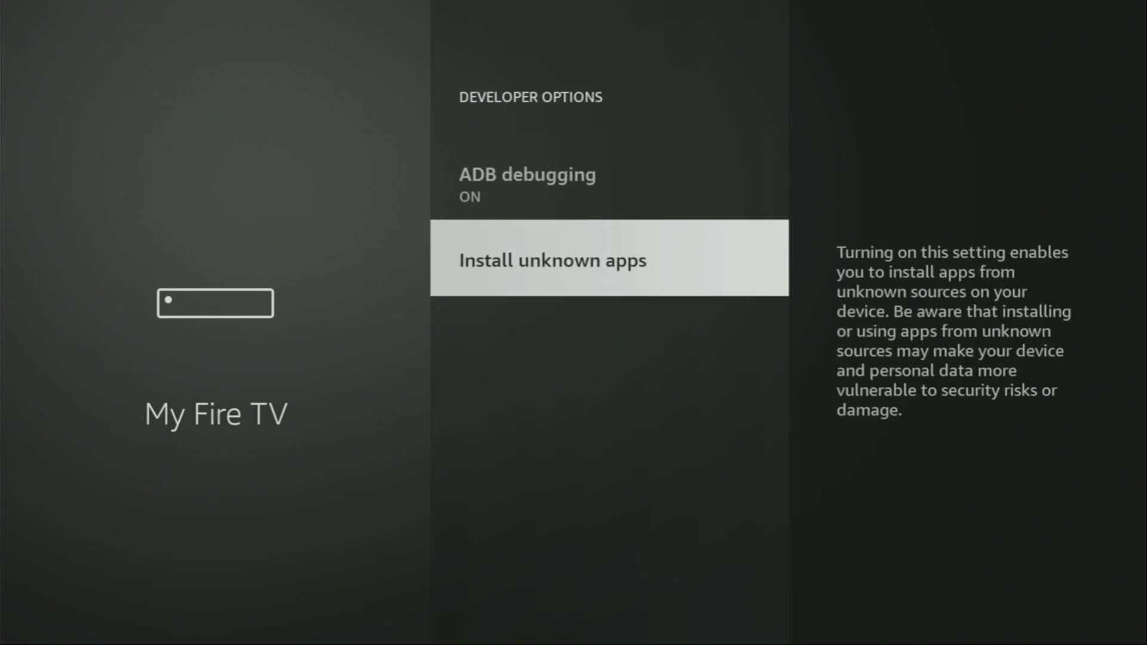
key(Return)
key(Return)
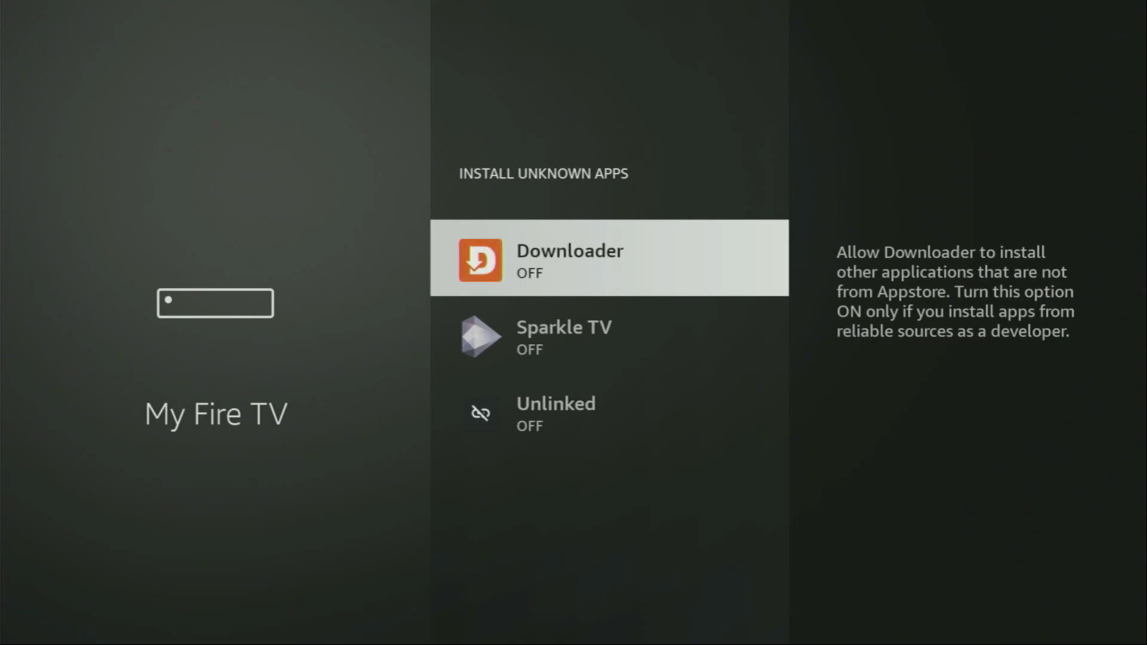
key(Return)
key(Down)
key(Down)
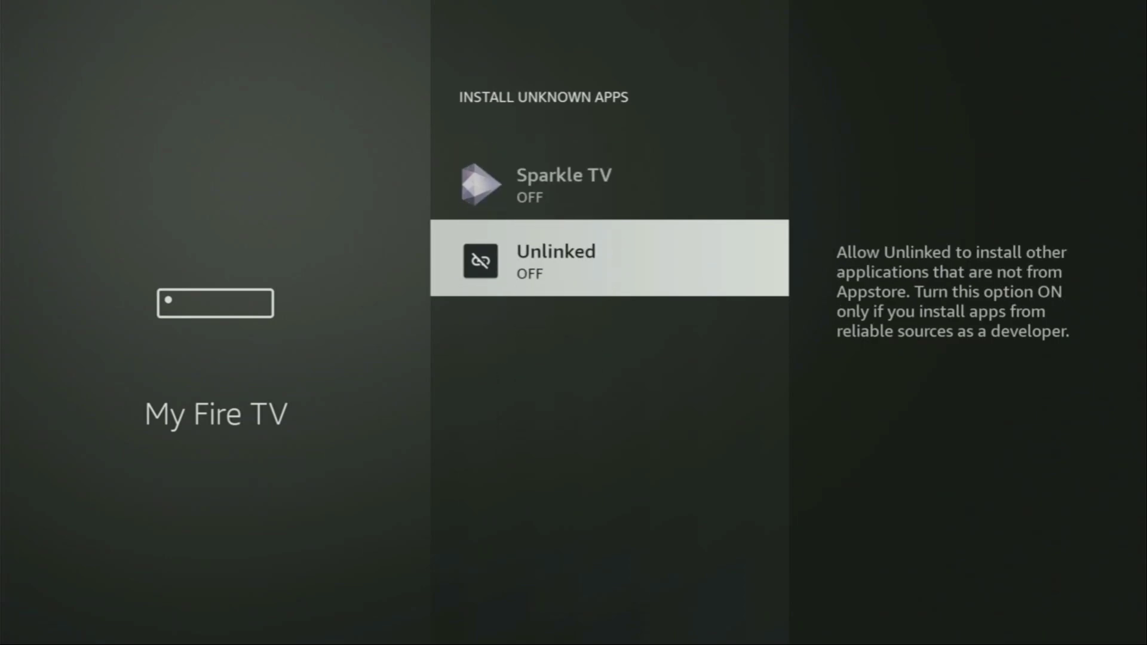
key(Up)
key(Up)
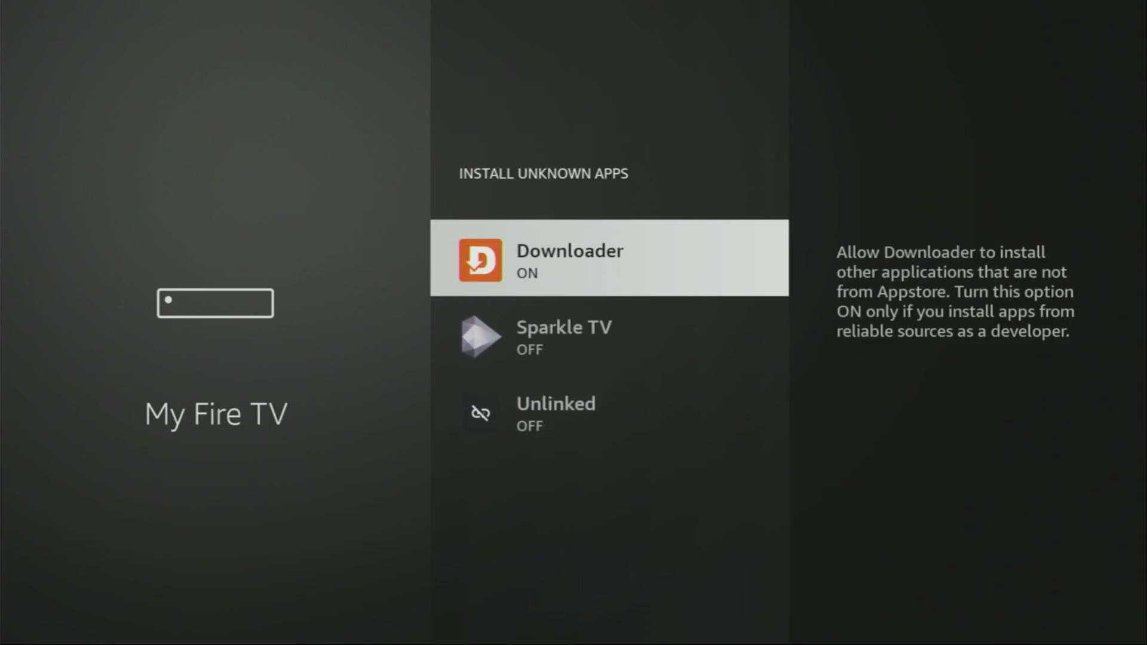
key(Down)
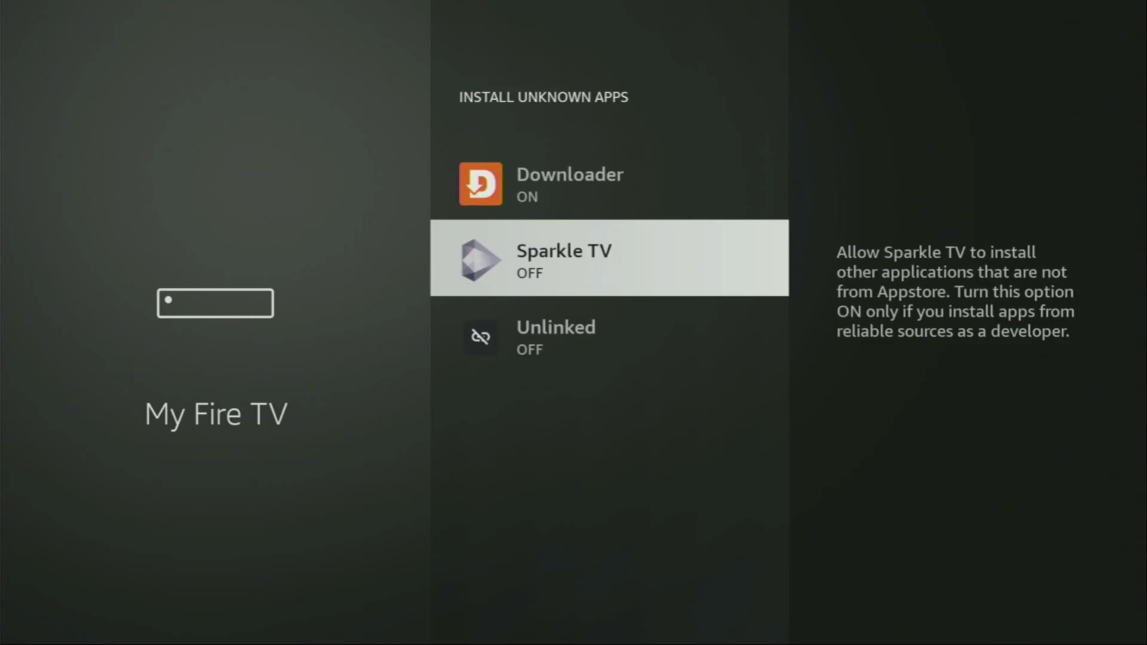
key(Up)
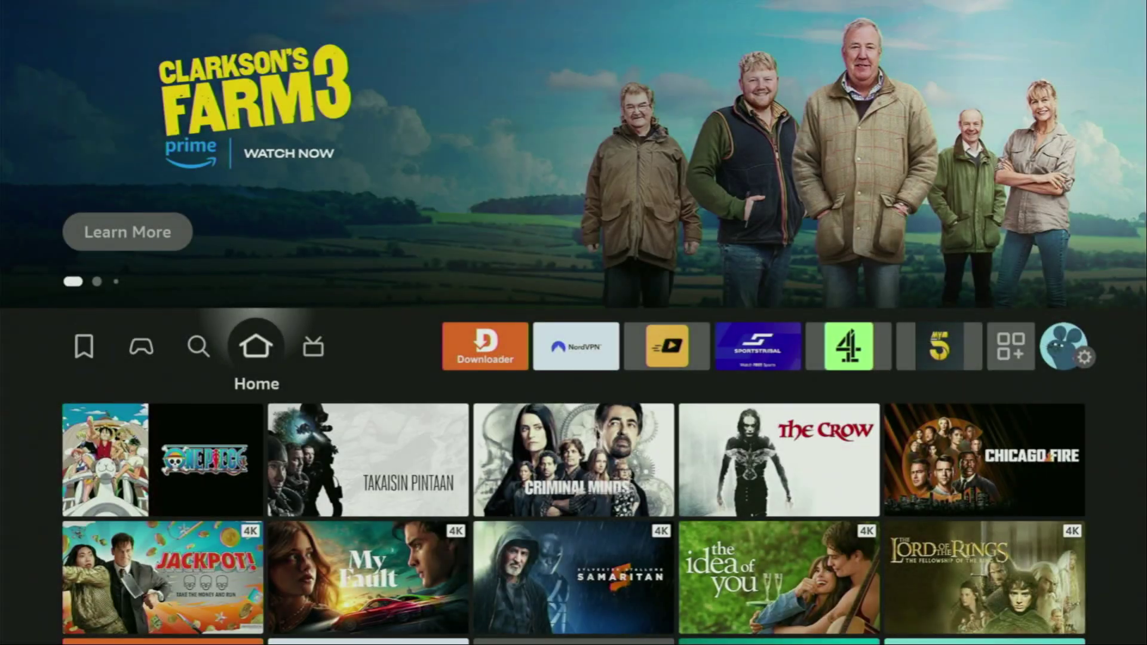
Open Your Apps & Channels from the home row and highlight NordVPN.
key(Right)
key(Right)
key(Right)
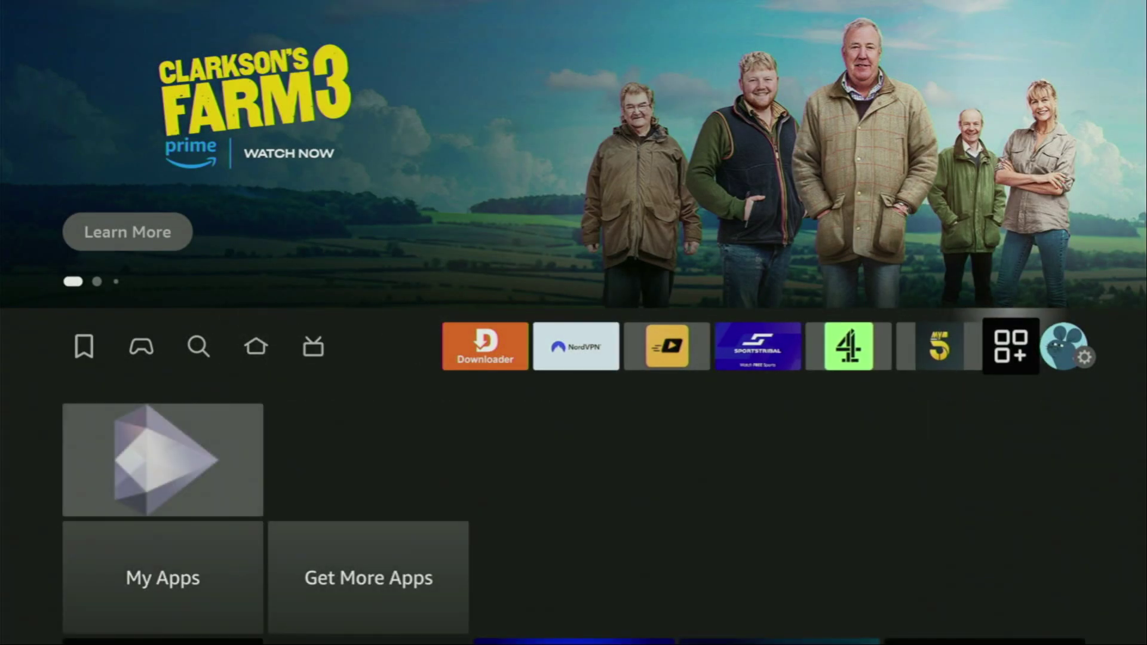
key(Return)
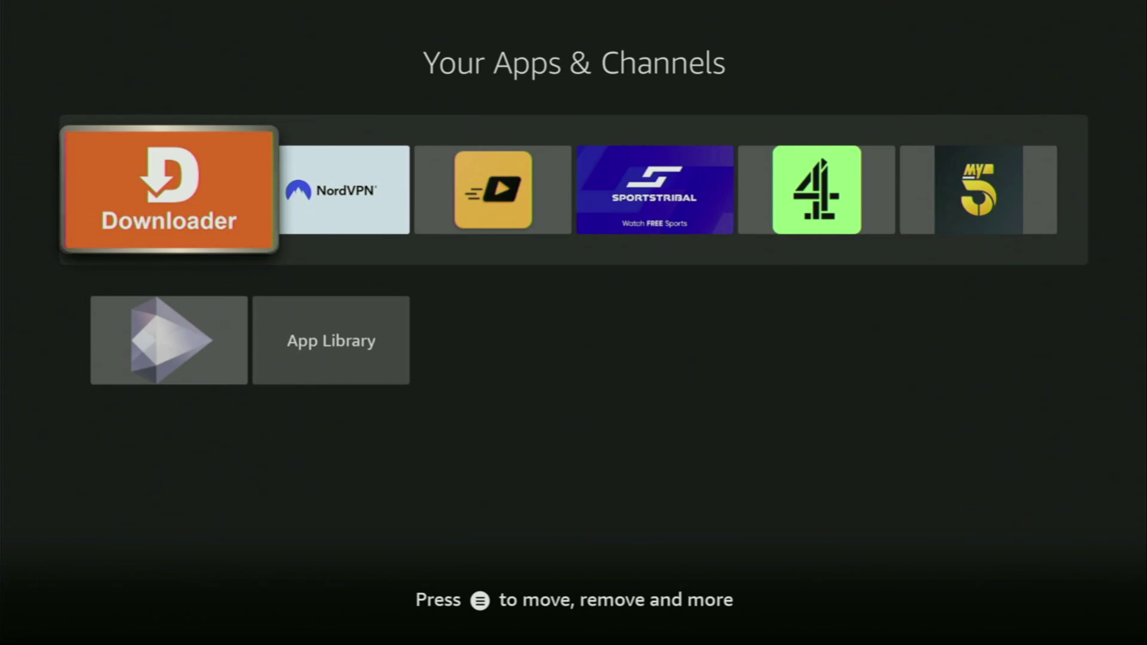
key(Right)
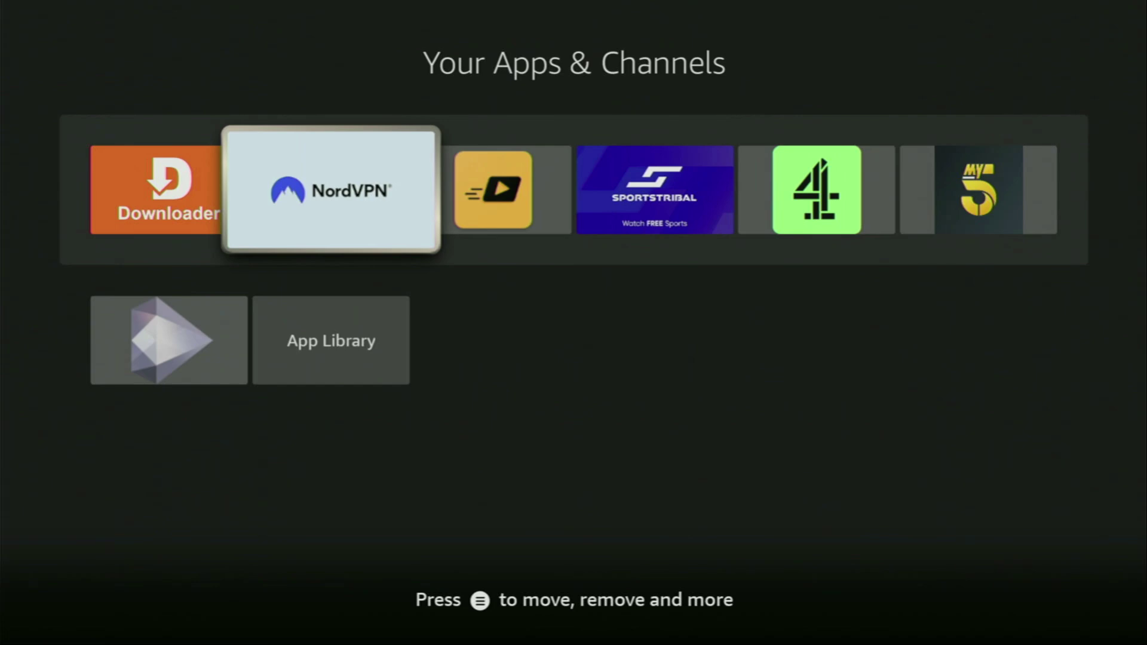
Launch NordVPN and try its server Search page, closing the keyboard without searching.
key(Return)
key(Down)
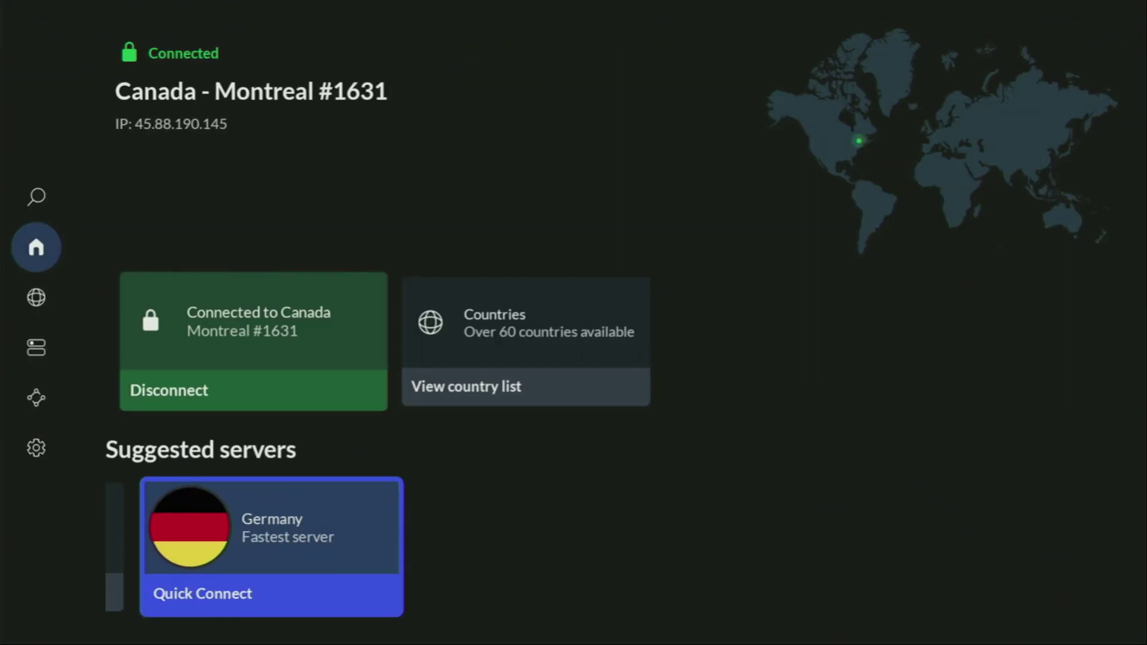
key(Left)
key(Left)
key(Left)
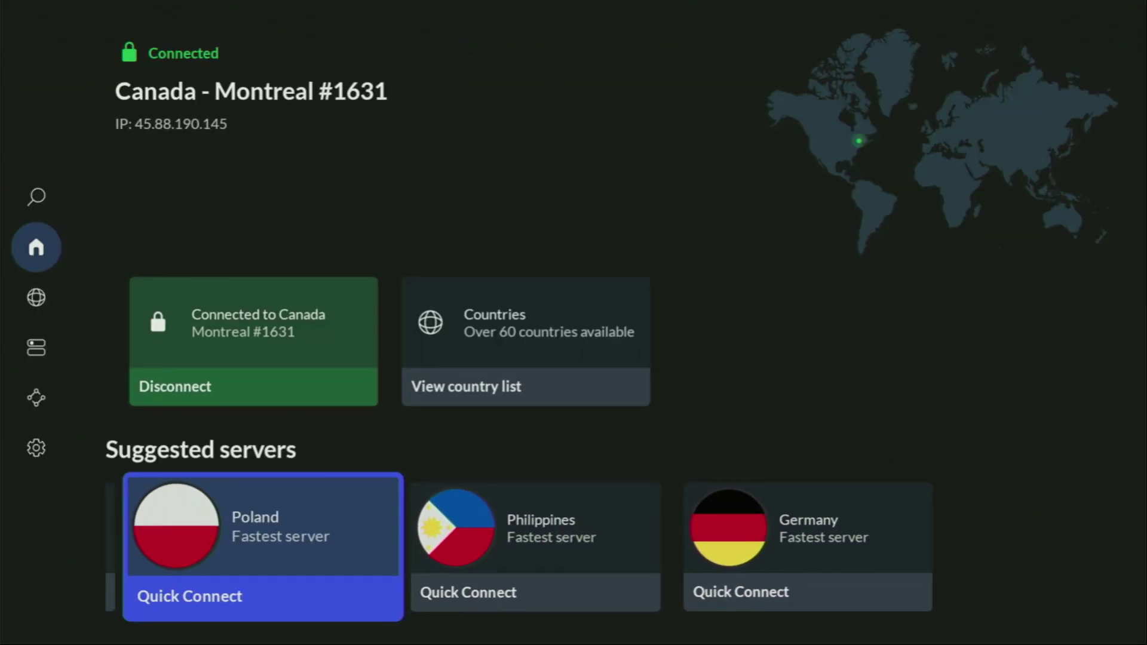
key(Left)
key(Up)
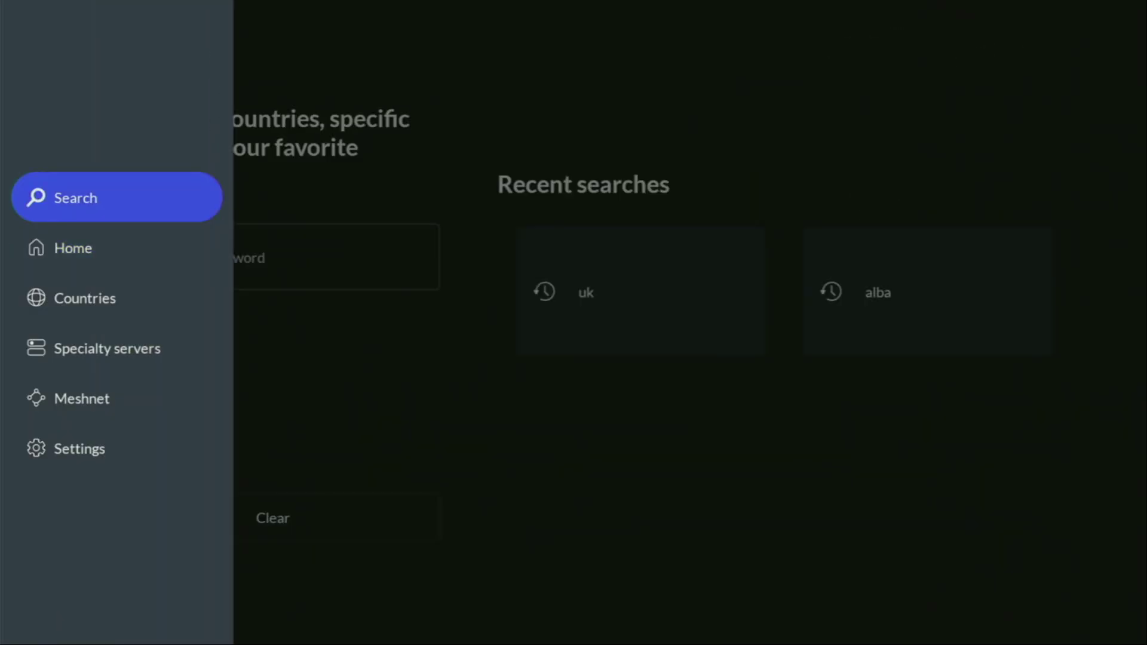
key(Right)
key(Return)
key(Left)
key(Escape)
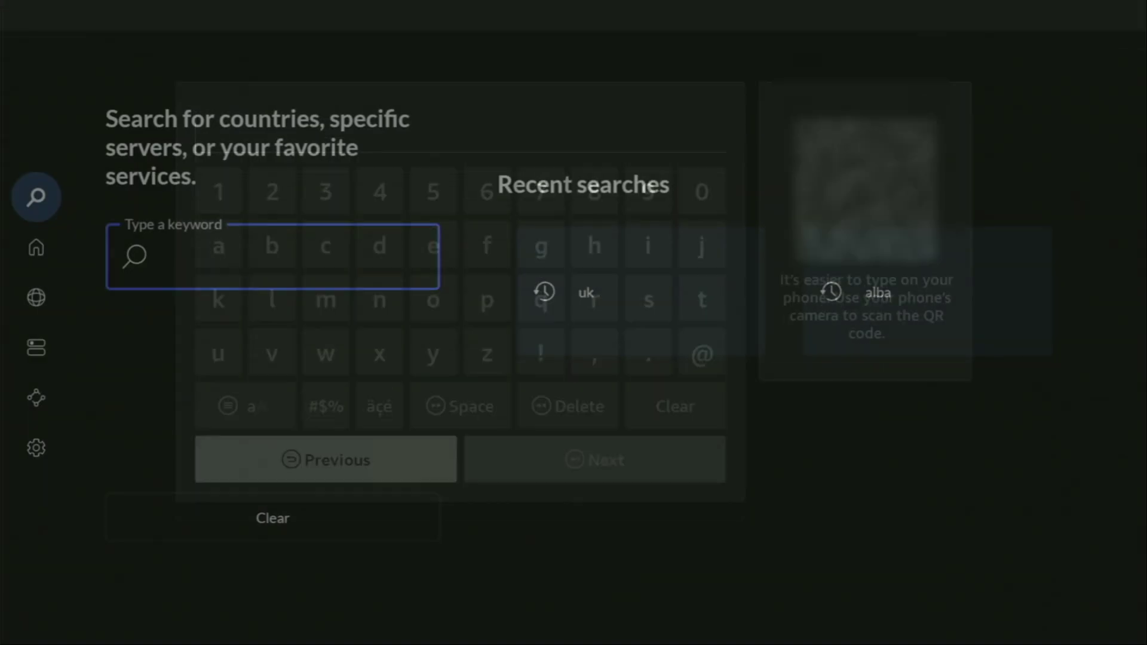
key(Left)
Connect to Estonia - Tallinn #69 from the D-F row of the Countries list.
key(Down)
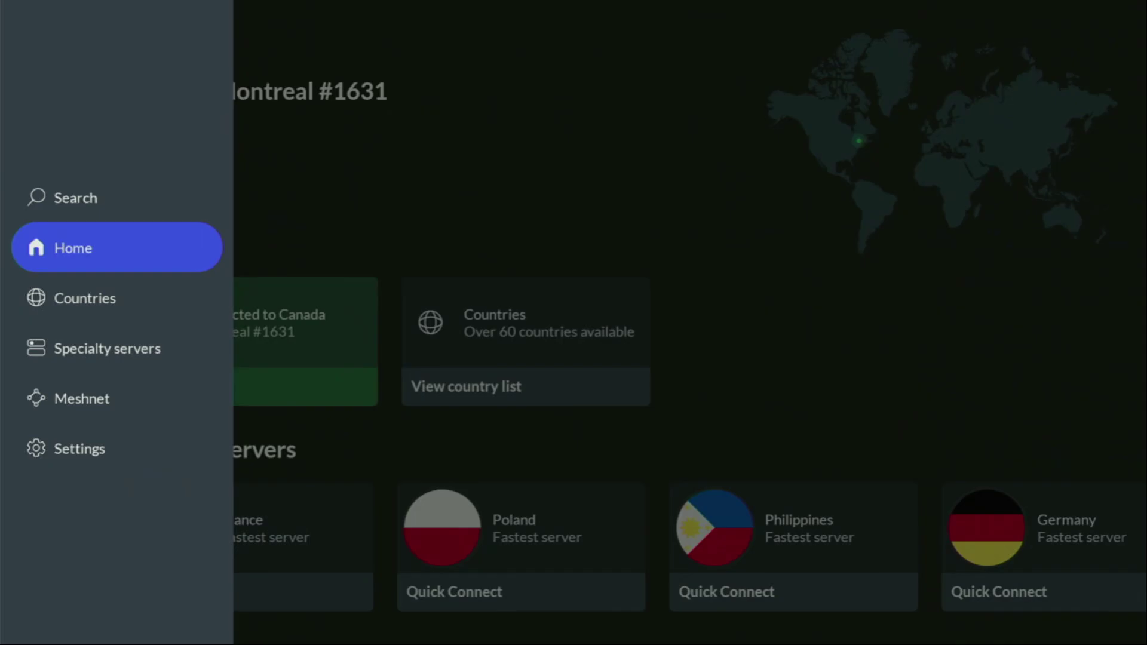
key(Right)
key(Right)
key(Return)
key(Down)
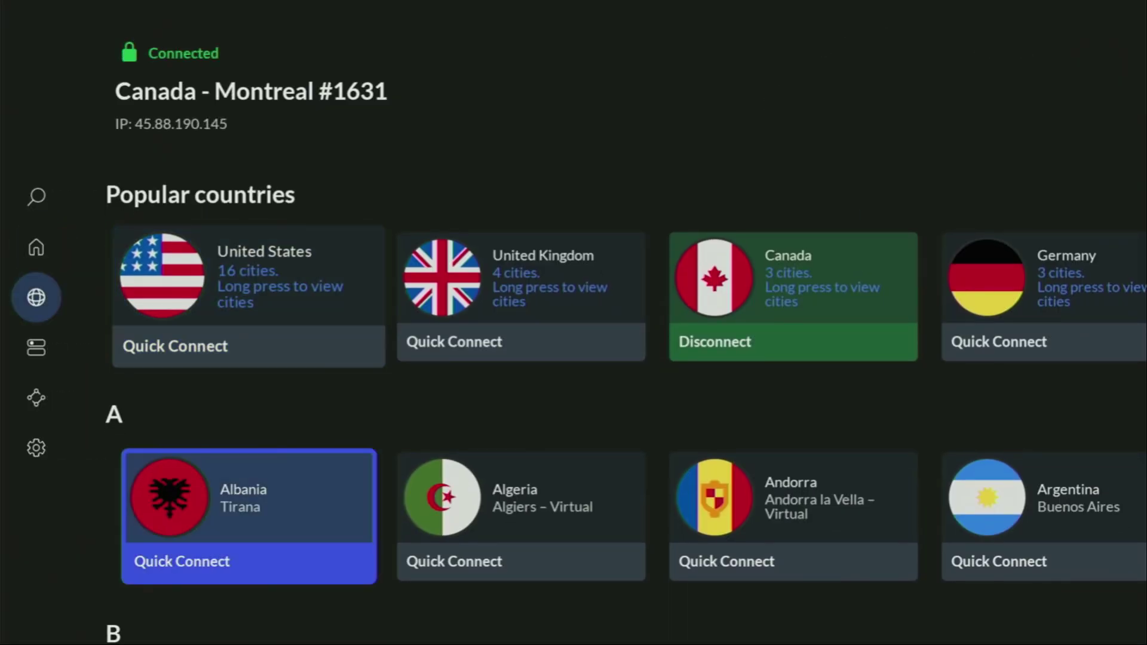
key(Down)
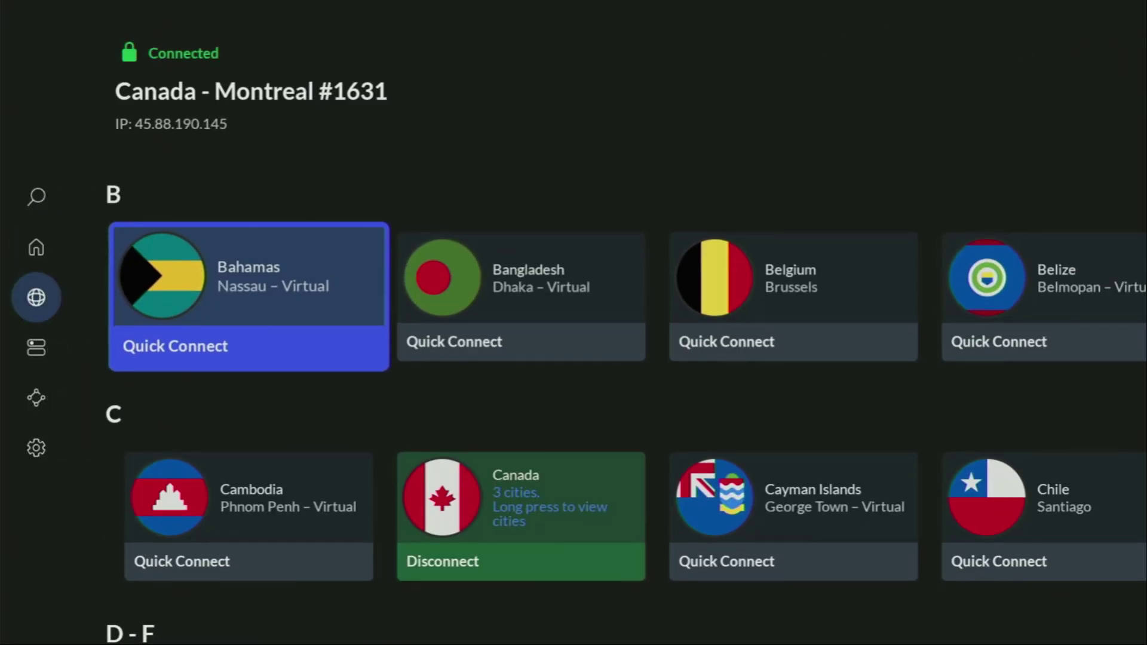
key(Right)
key(Right)
key(Right)
key(Right)
key(Right)
key(Right)
key(Right)
key(Right)
key(Right)
key(Right)
key(Down)
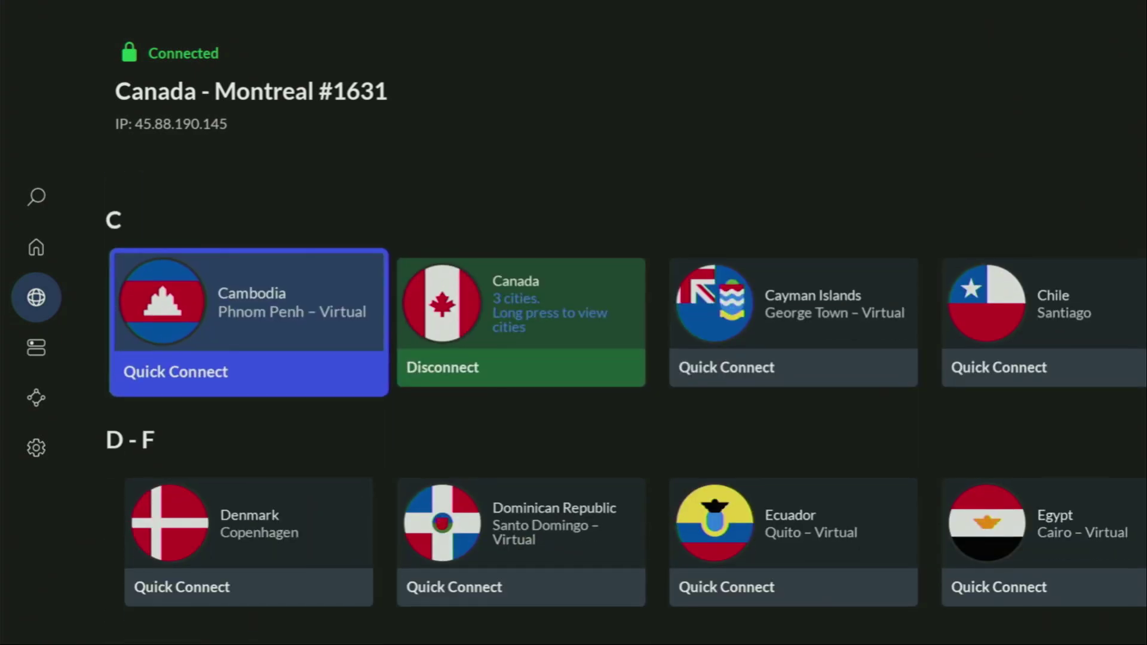
key(Right)
key(Right)
key(Right)
key(Right)
key(Right)
key(Right)
key(Right)
key(Right)
key(Down)
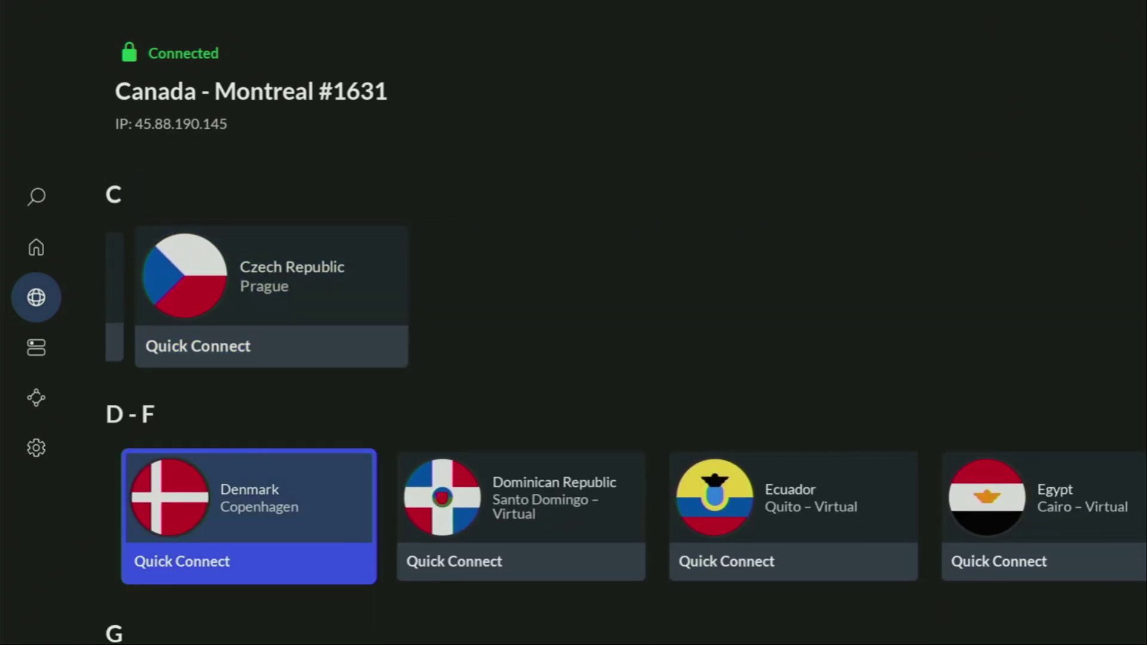
key(Right)
key(Right)
key(Right)
key(Right)
key(Right)
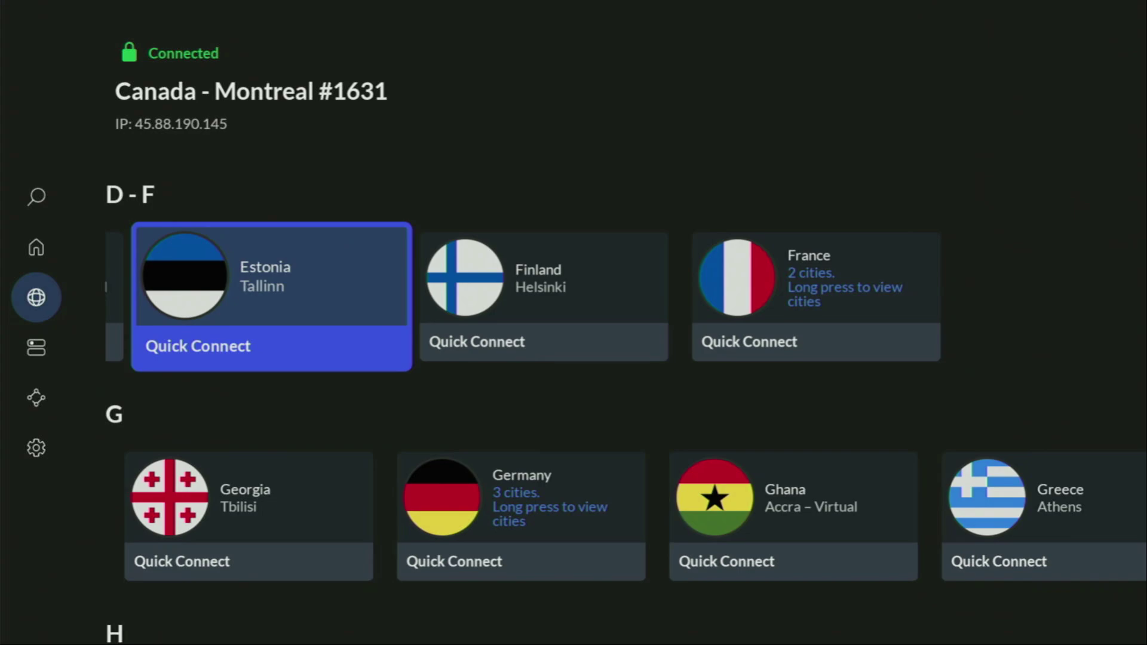
key(Return)
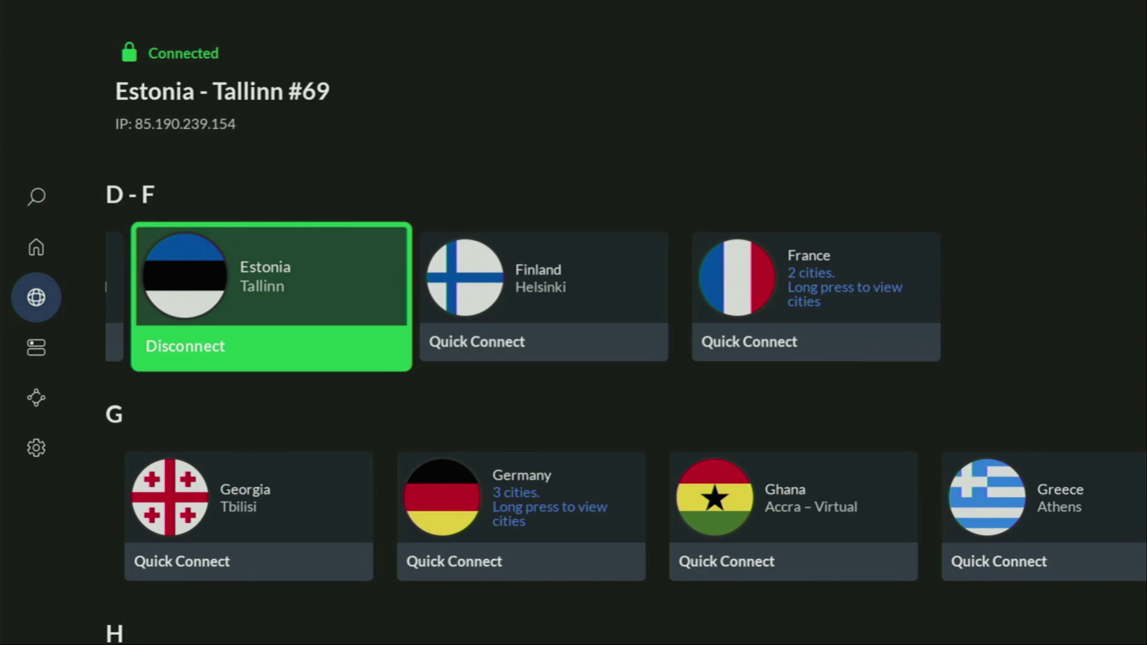
key(Right)
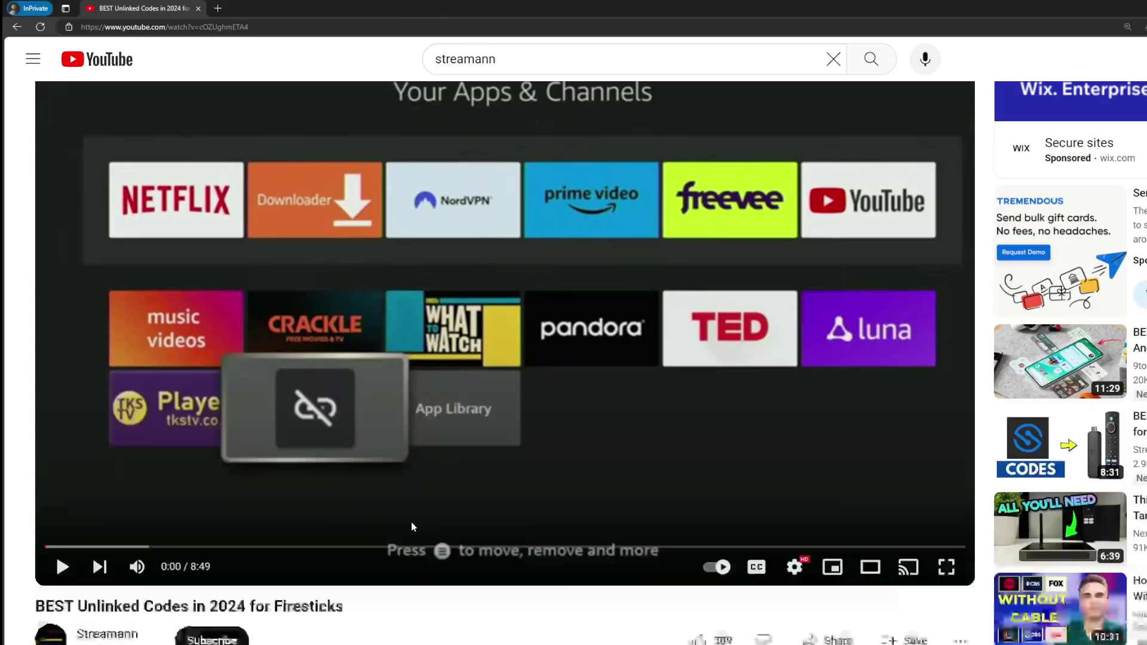
scroll(411, 522, down, 5)
Expand the video description and open the pinned comment's topvpnoffer.com NordVPN link.
click(393, 365)
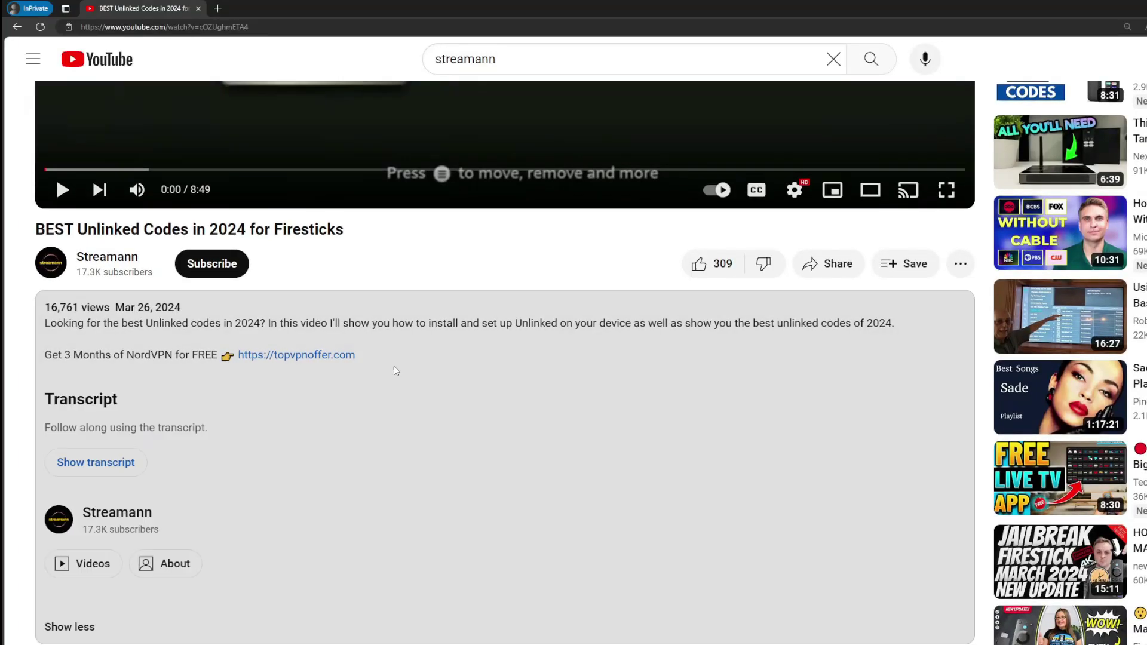
scroll(282, 373, down, 1)
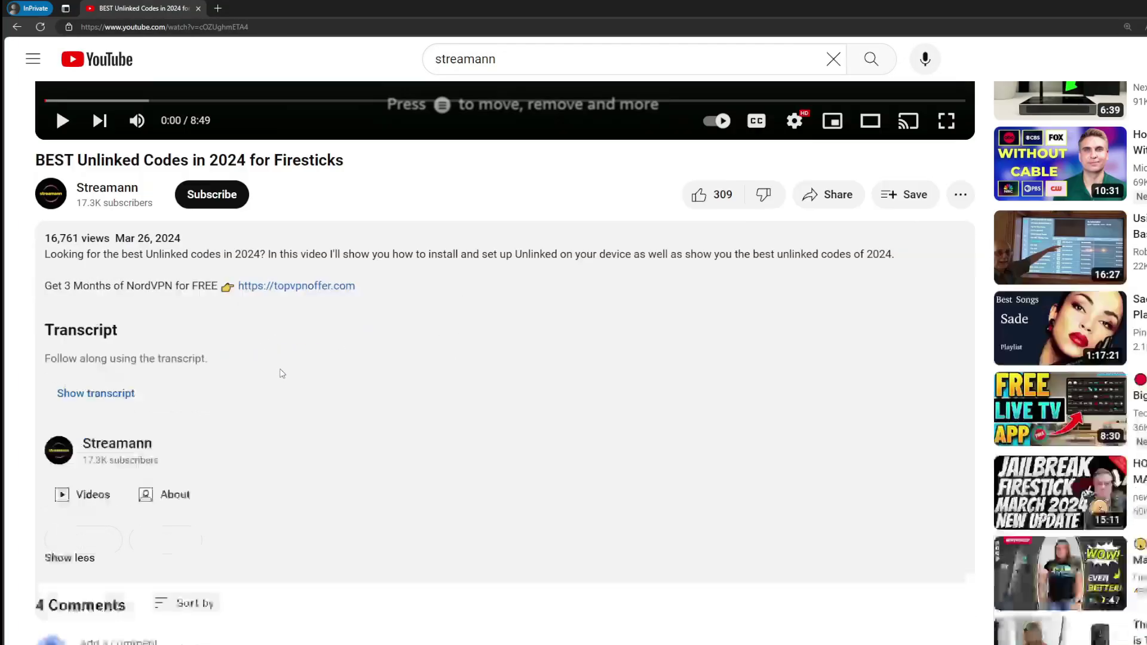
scroll(282, 373, down, 4)
drag(404, 492, 276, 492)
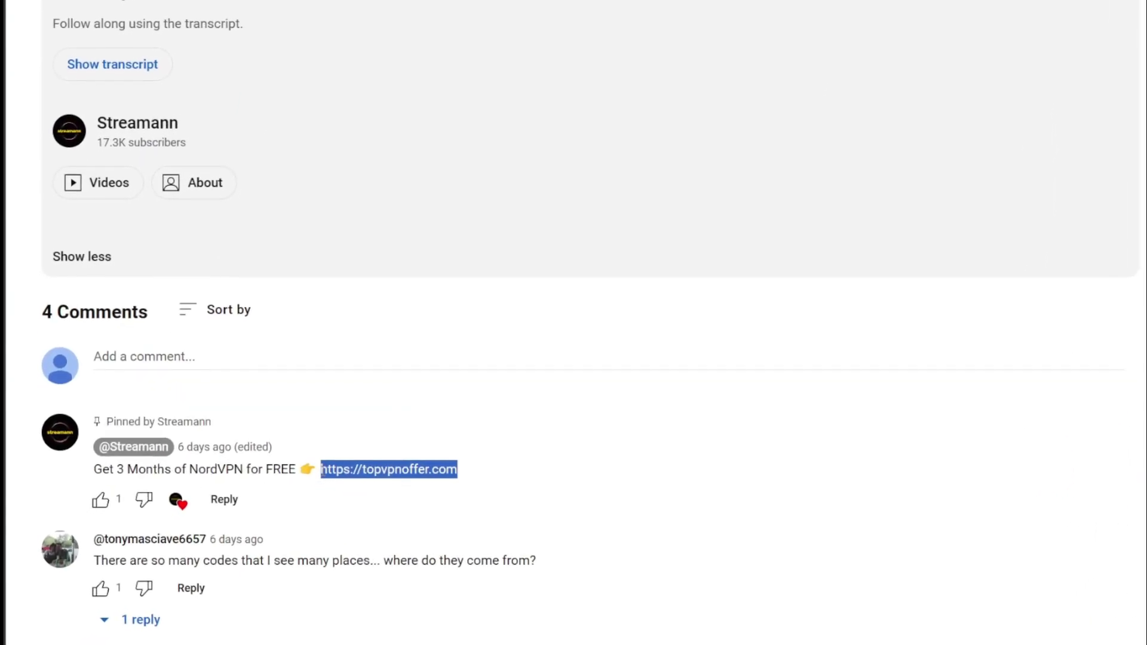
click(415, 471)
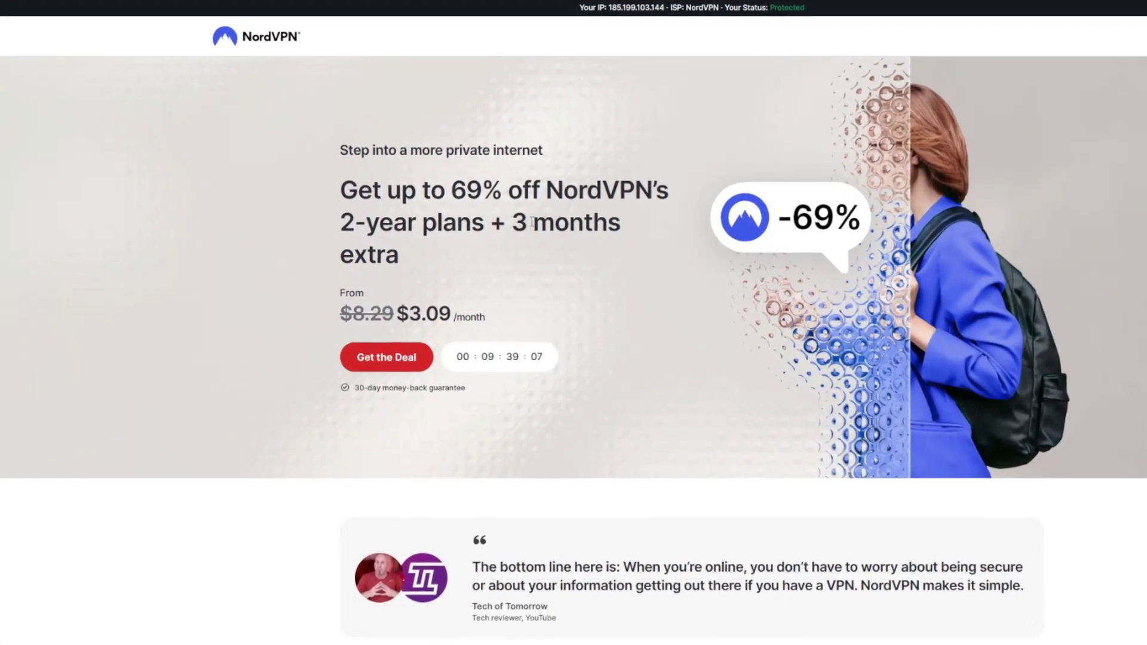
Highlight '3 months extra' in the NordVPN deal page headline.
drag(511, 223, 625, 245)
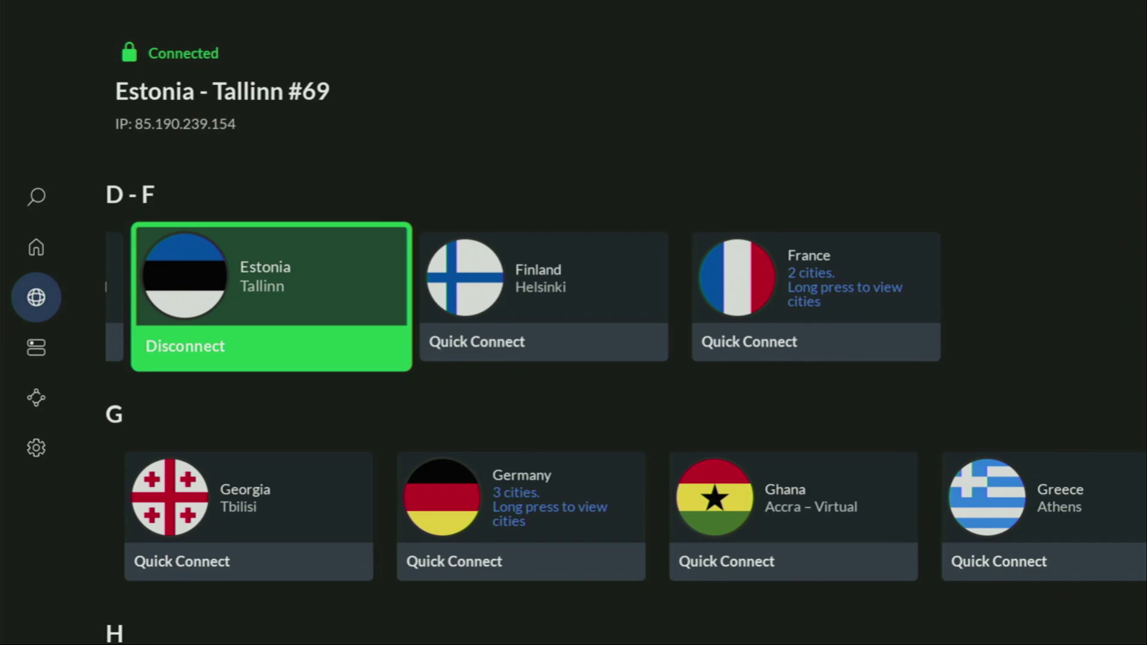
Launch Downloader from the home row and bring up the keyboard for its Home tab URL field.
key(Home)
key(Right)
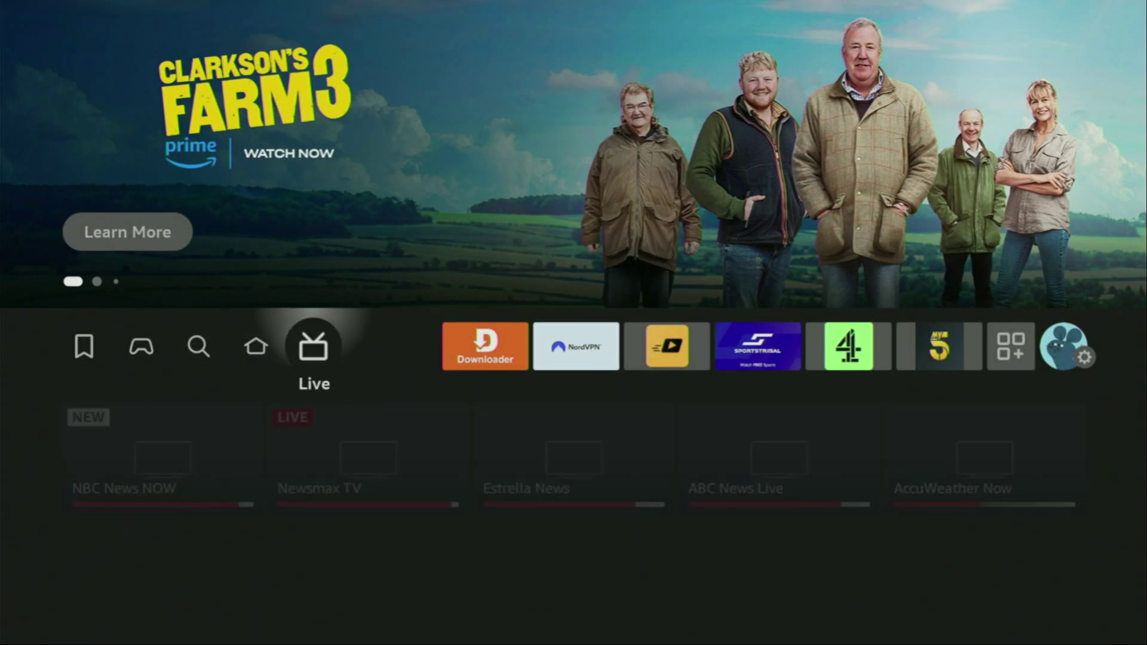
key(Right)
key(Return)
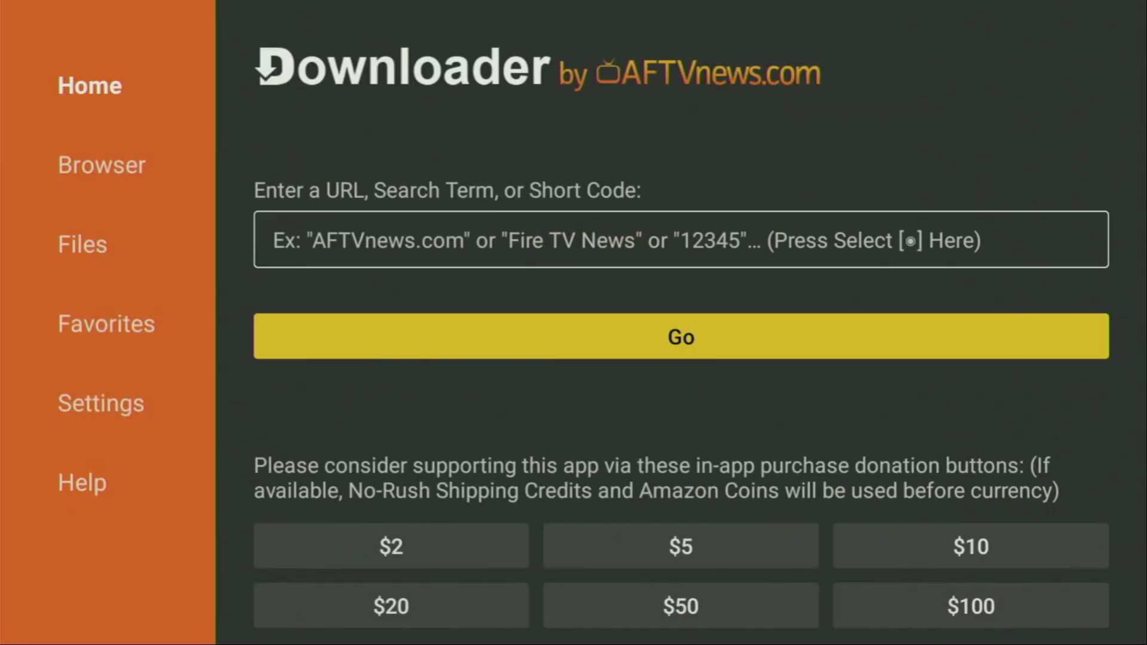
key(Left)
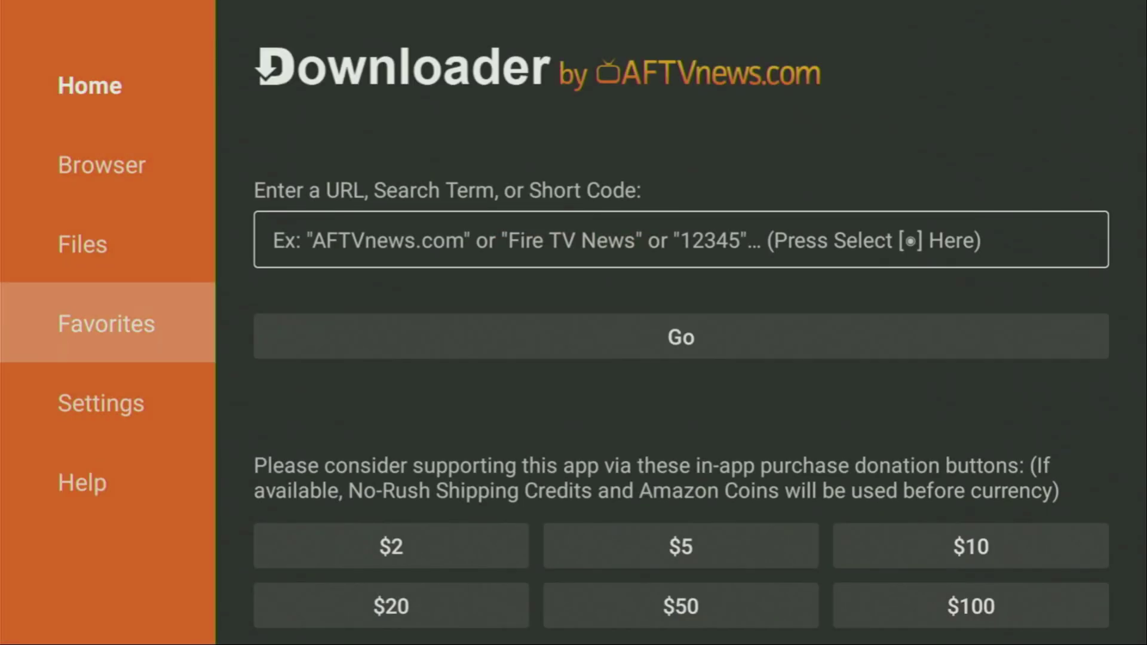
key(Up)
key(Up)
key(Up)
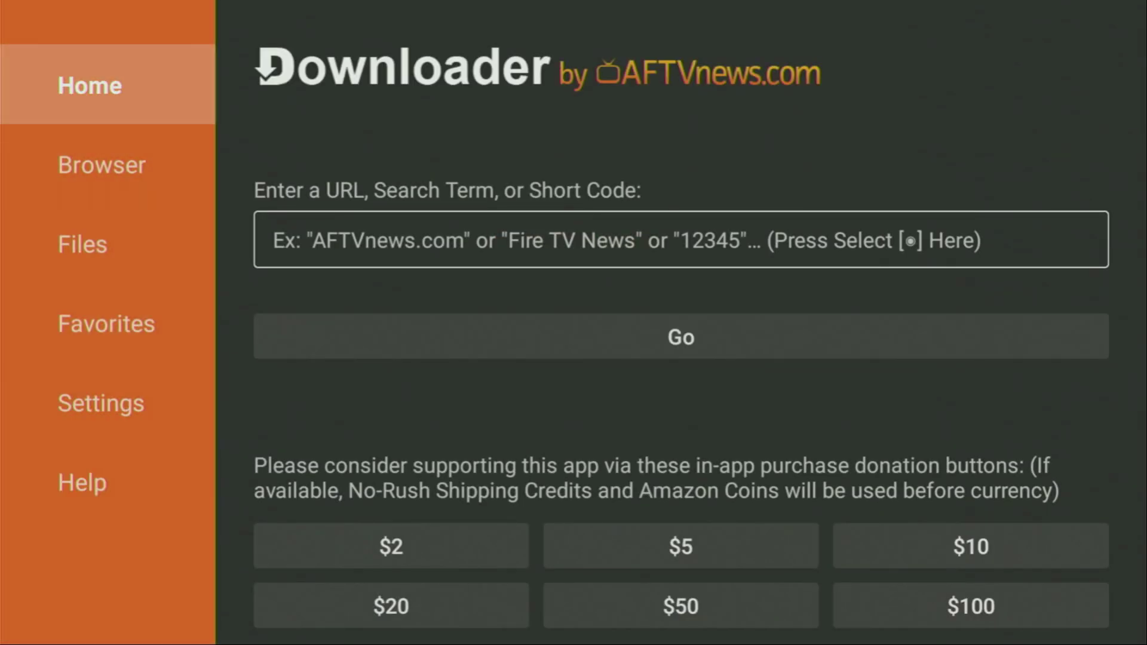
key(Down)
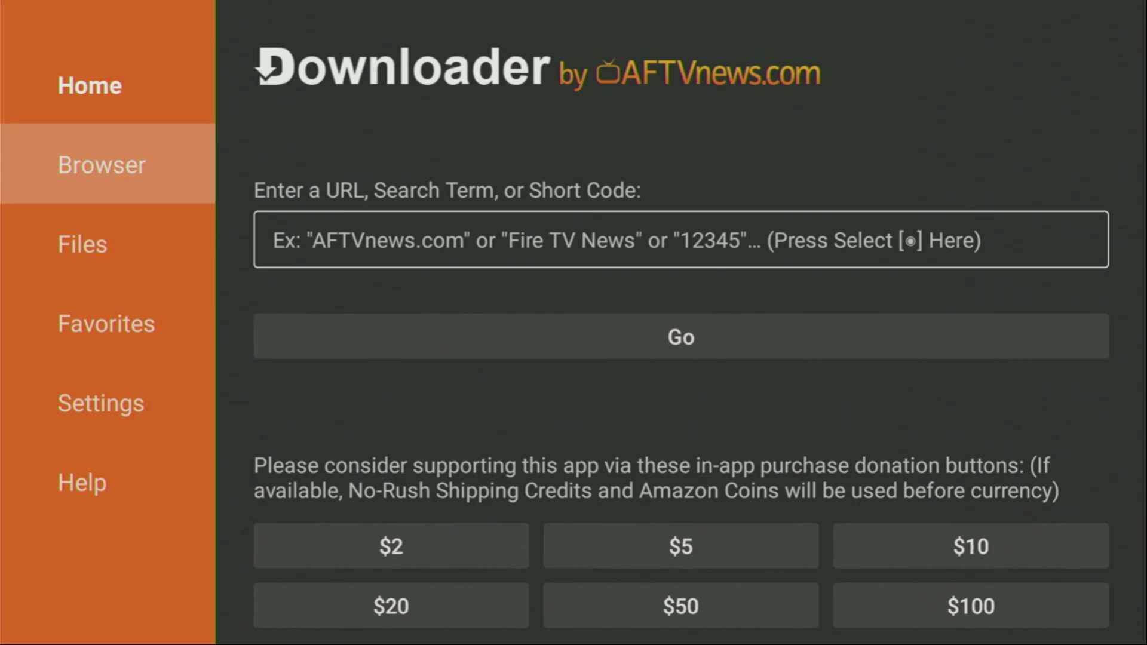
key(Up)
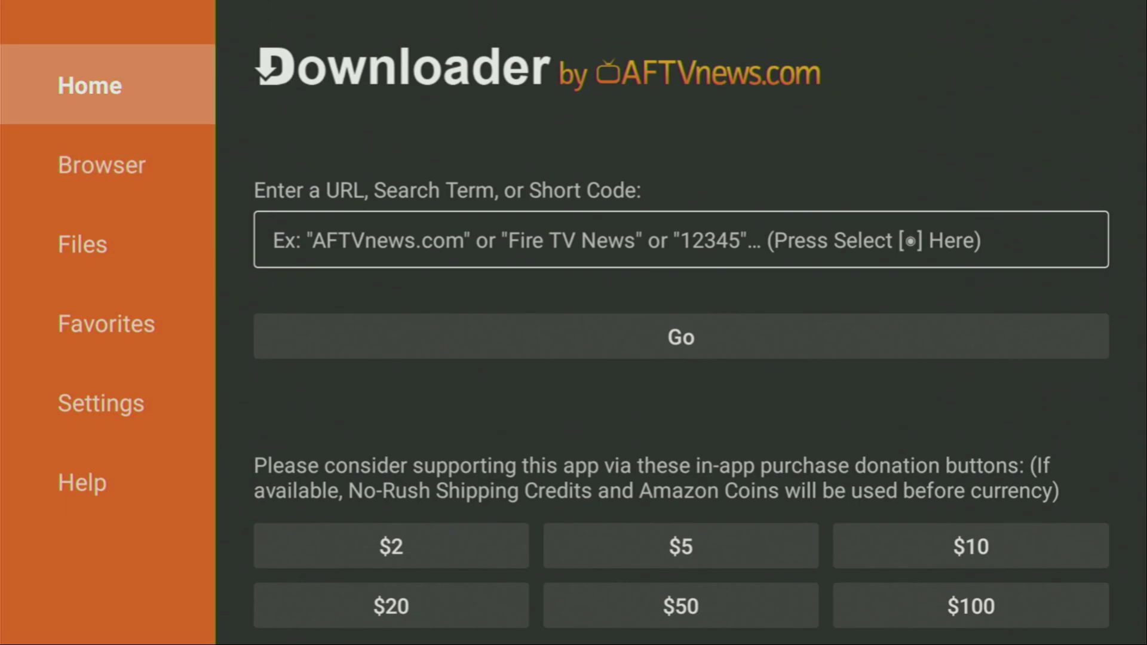
key(Right)
key(Return)
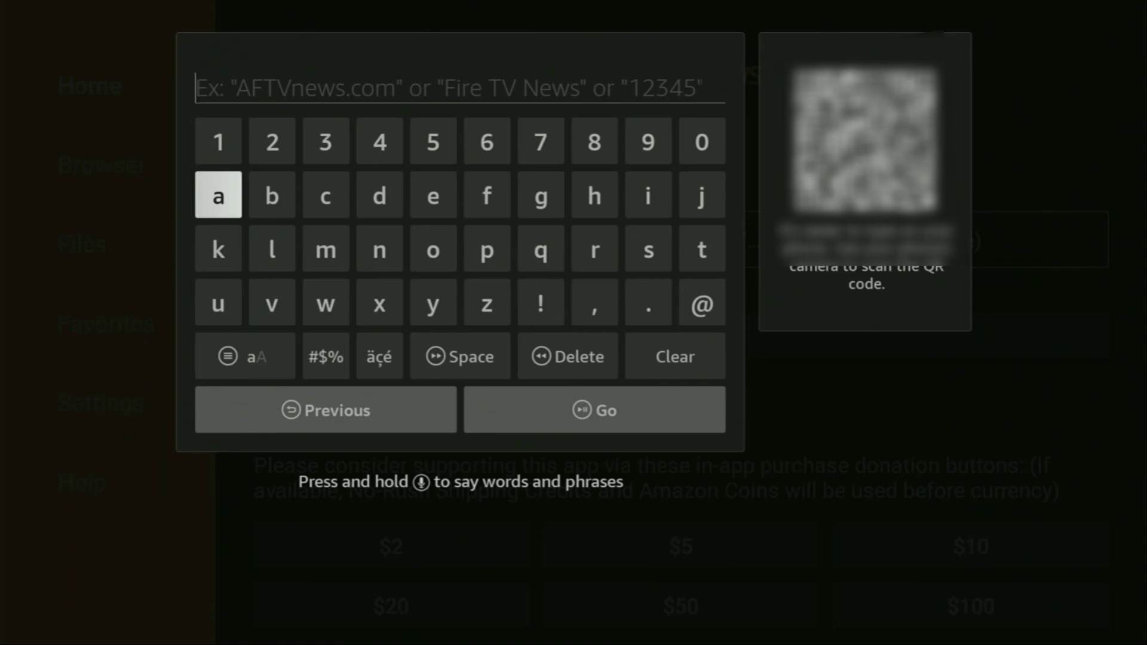
Type 'app.nex' into Downloader's URL field.
key(Return)
key(Down)
key(Right)
key(Right)
key(Right)
key(Right)
key(Right)
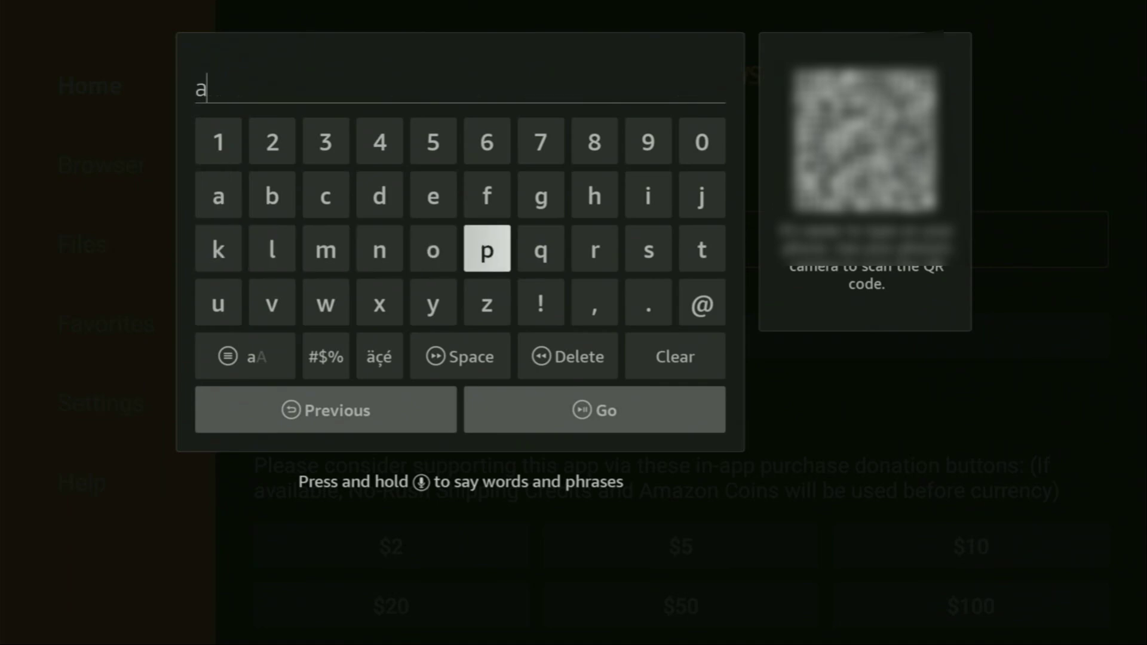
key(Return)
key(Return)
key(Right)
key(Right)
key(Right)
key(Down)
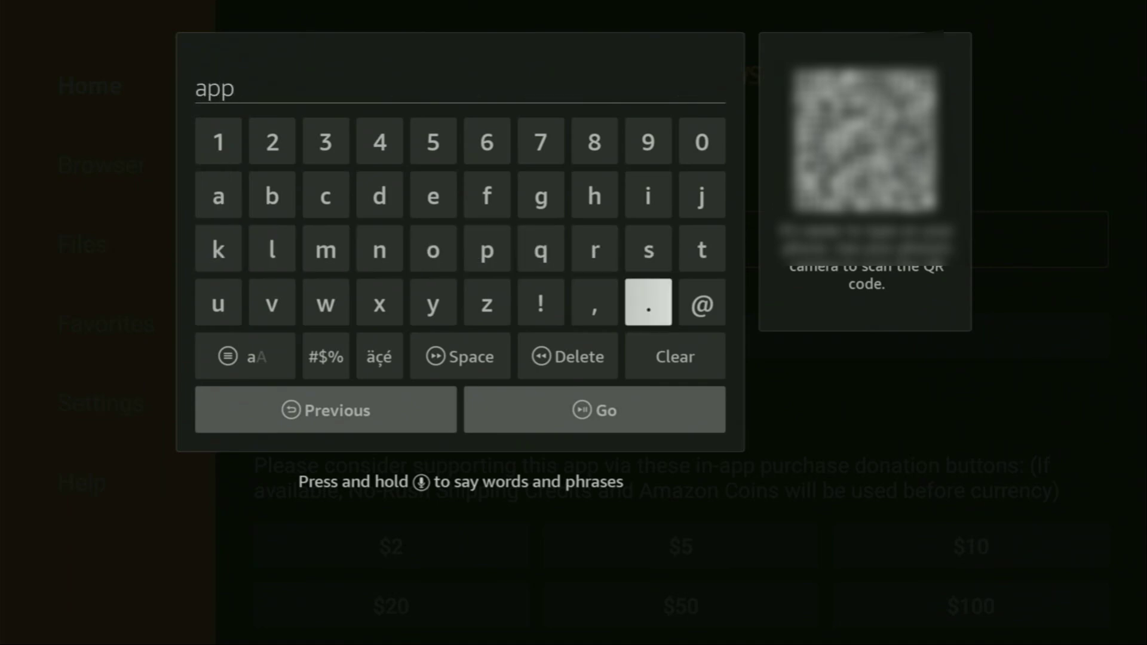
key(Return)
key(Up)
key(Left)
key(Left)
key(Left)
key(Left)
key(Left)
key(Return)
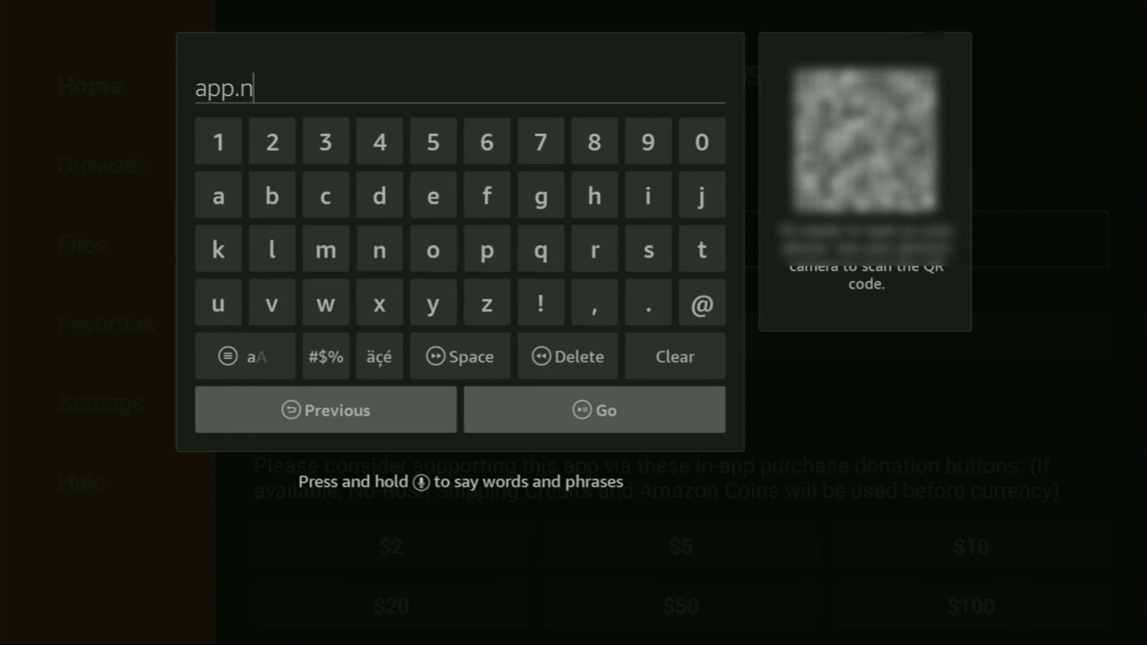
key(Up)
key(Right)
key(Return)
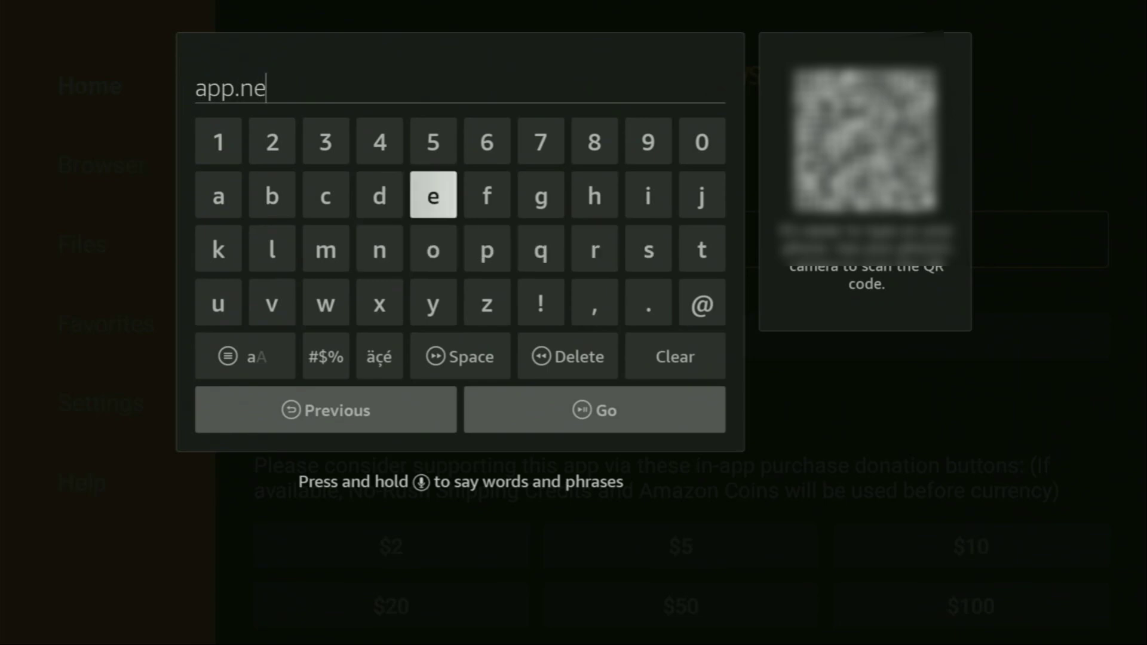
key(Down)
key(Down)
key(Left)
key(Return)
Complete the address as 'app.nextv.fr' and load the site.
key(Up)
key(Right)
key(Right)
key(Right)
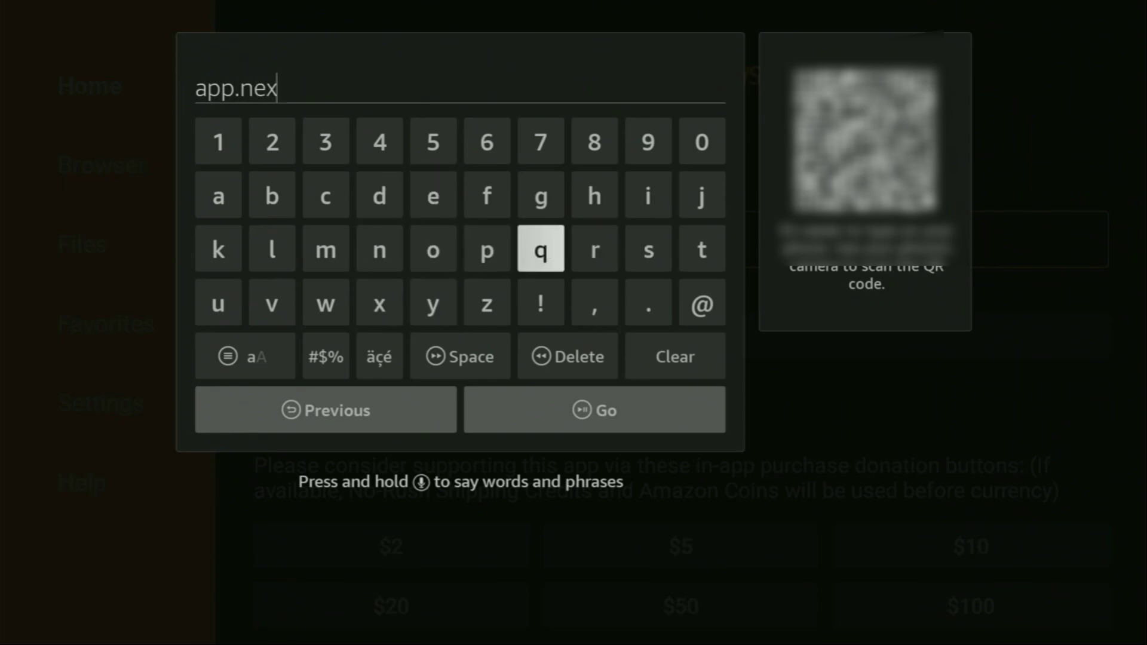
key(Right)
key(Right)
key(Right)
key(Return)
key(Down)
key(Left)
key(Left)
key(Left)
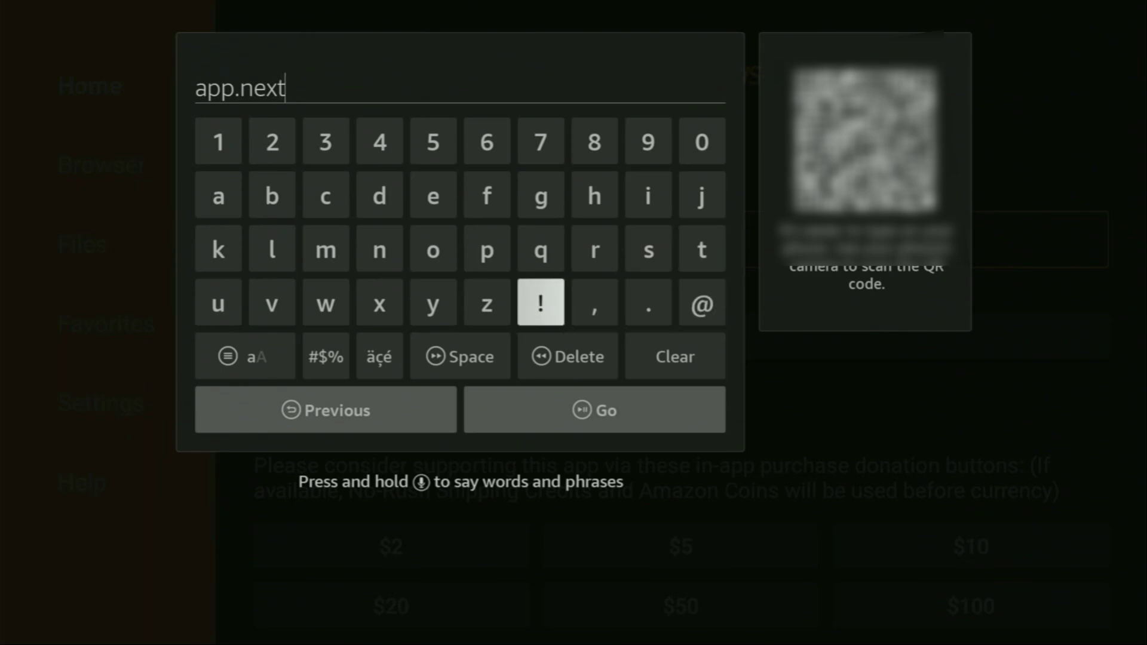
key(Left)
key(Left)
key(Left)
key(Left)
key(Left)
key(Return)
key(Right)
key(Right)
key(Right)
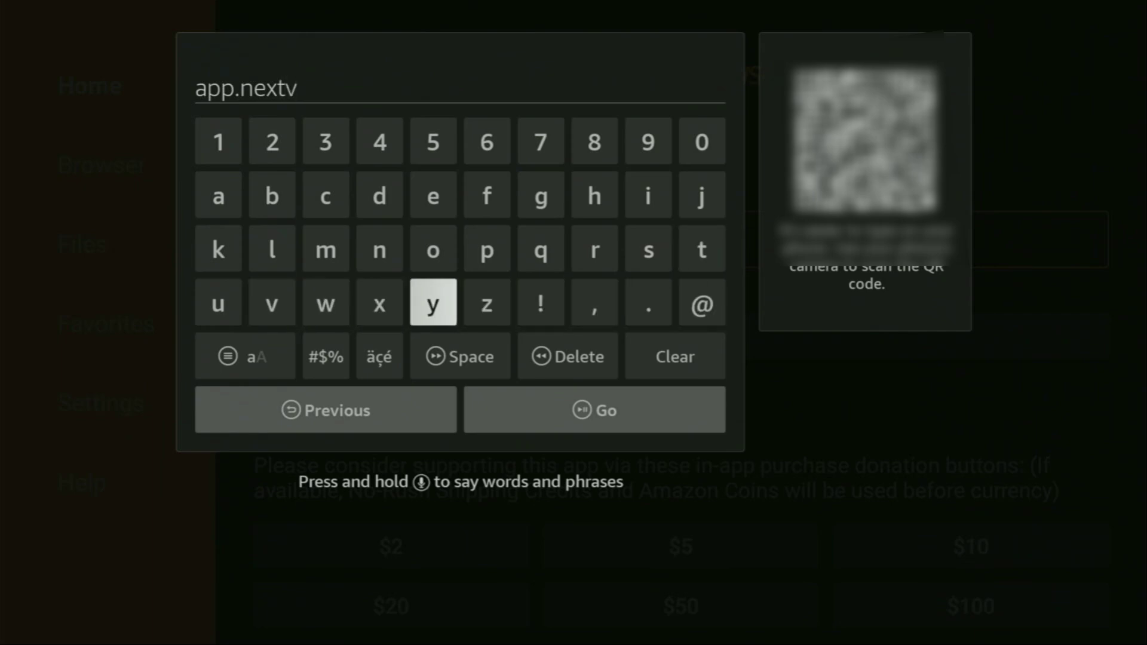
key(Right)
key(Right)
key(Right)
key(Right)
key(Up)
key(Down)
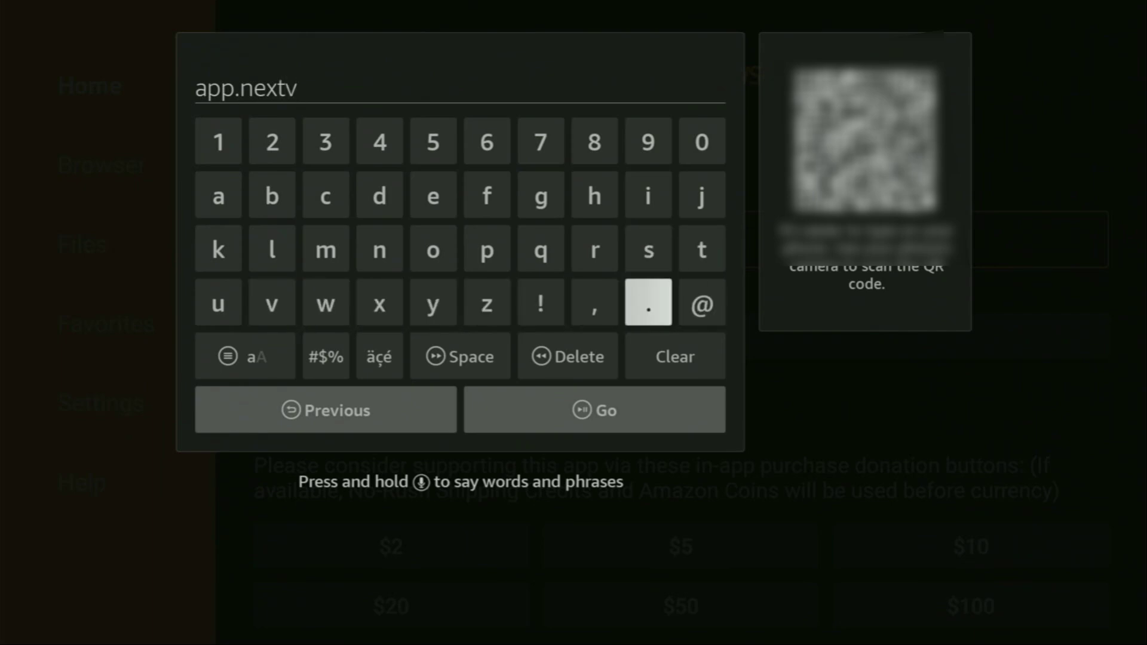
key(Return)
key(Up)
key(Up)
key(Left)
key(Left)
key(Left)
key(Return)
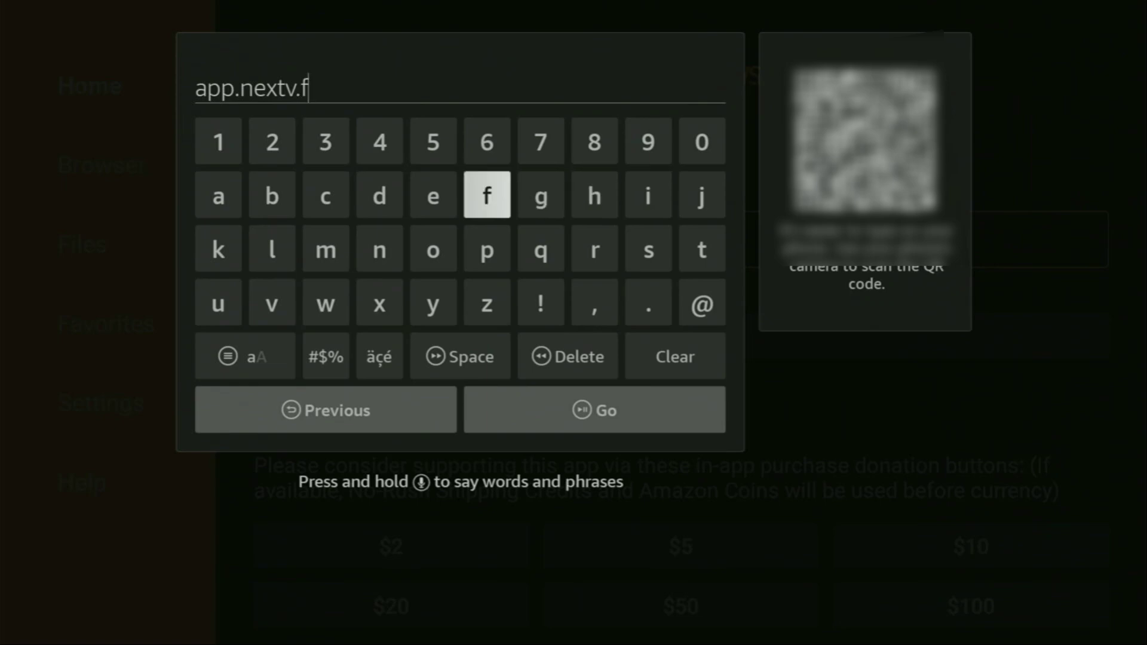
key(Down)
key(Right)
key(Right)
key(Return)
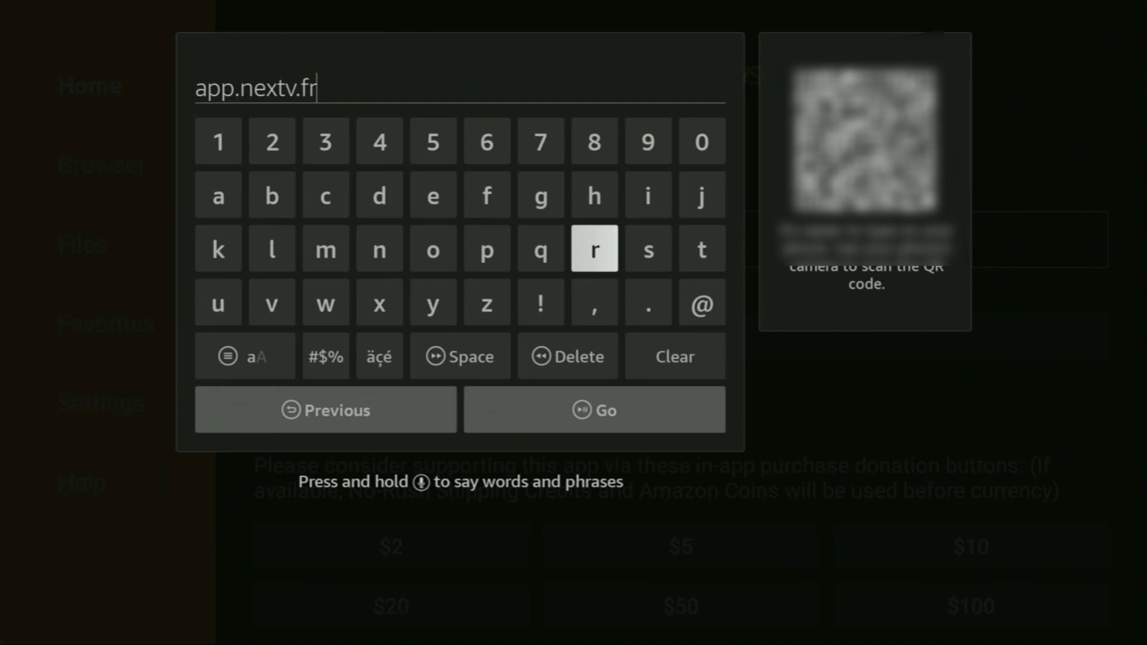
key(Down)
key(Down)
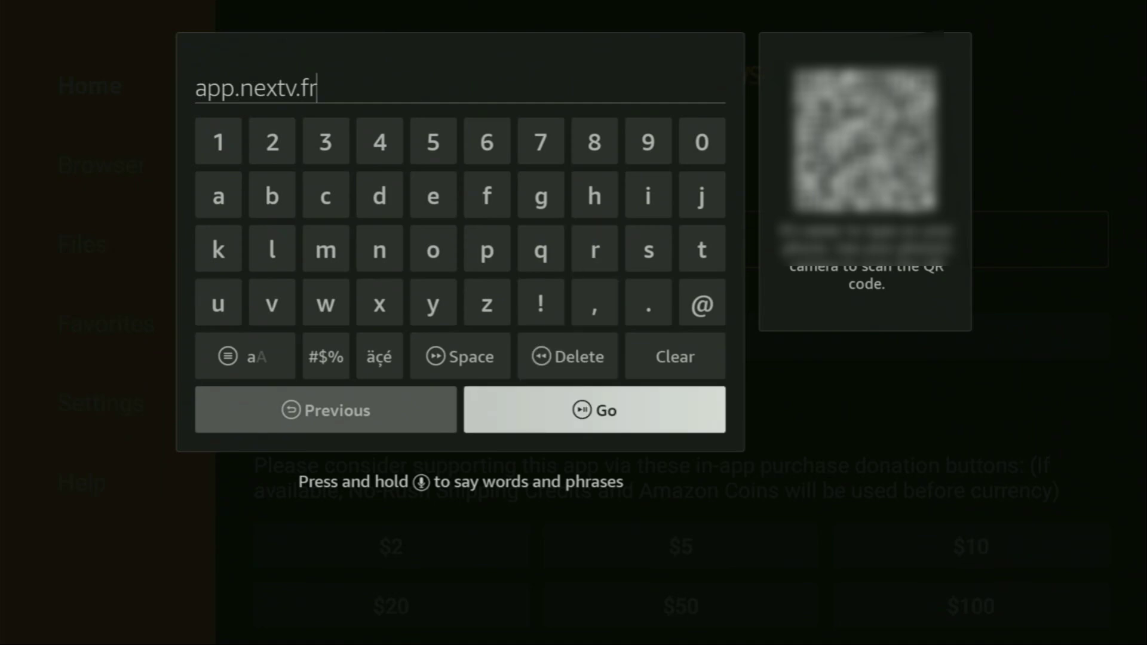
key(Return)
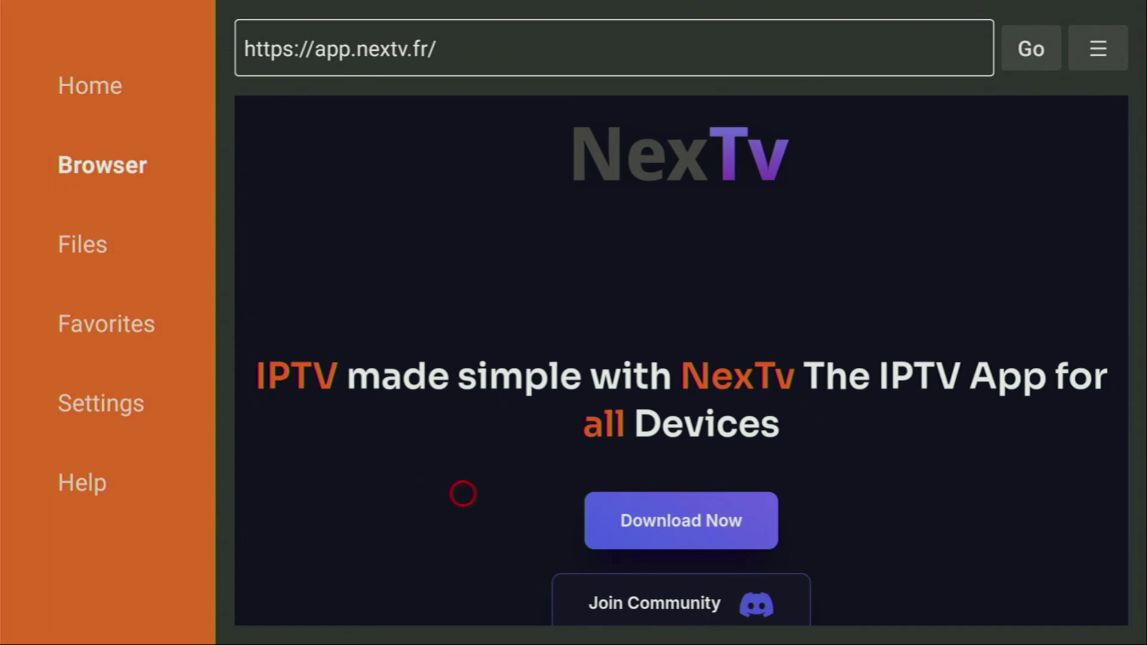
Download the Amazon Fire TV build of NexTv, tvApp-other-release.apk (38.0 MB), from app.nextv.fr.
click(623, 533)
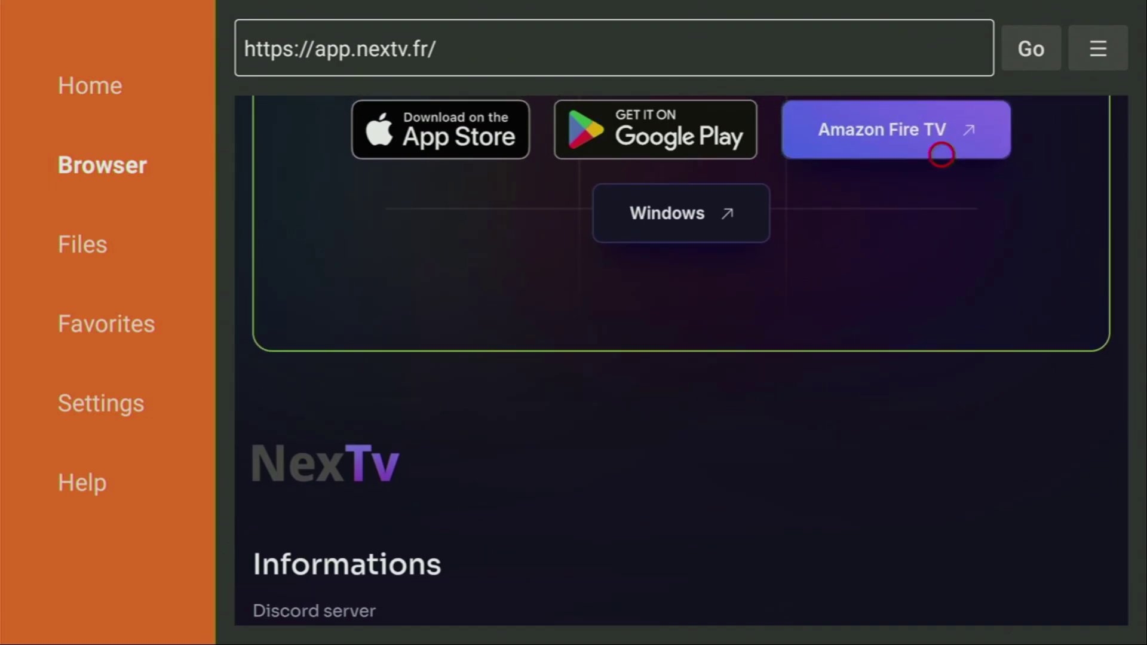
click(942, 154)
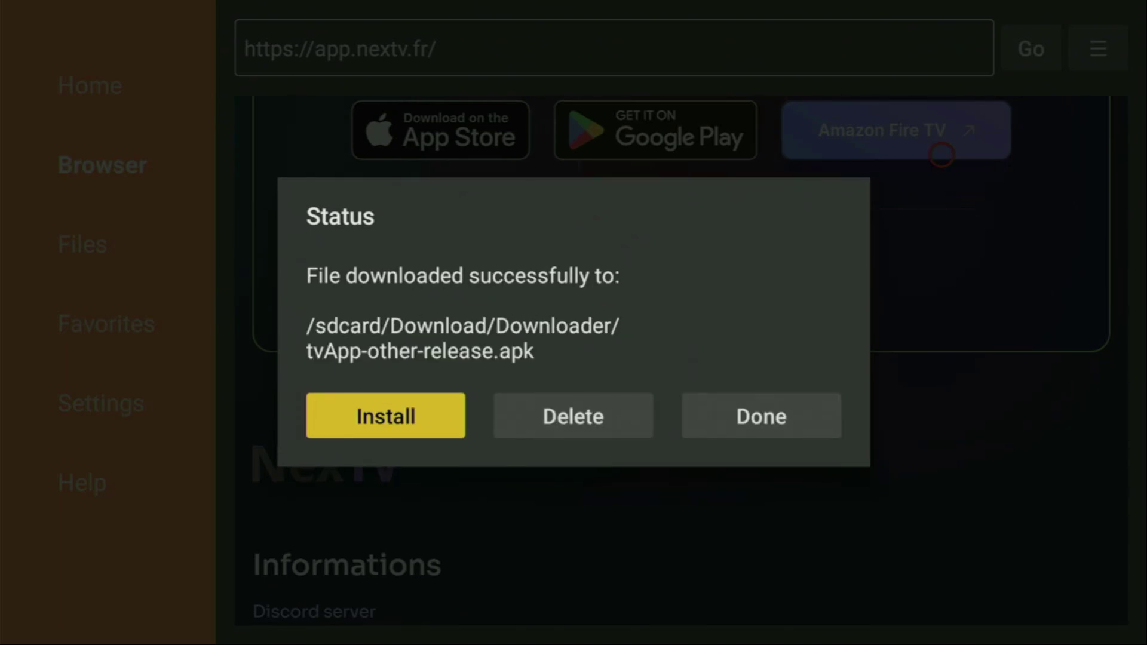
Install NexTv from tvApp-other-release.apk and close the installer with Done.
key(Return)
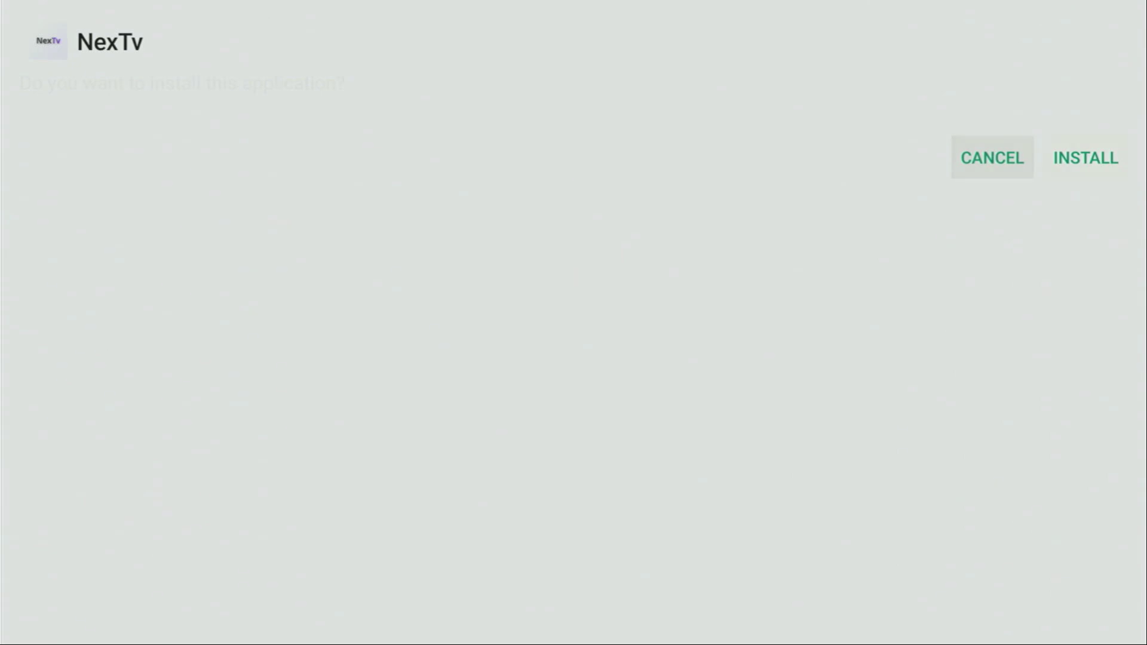
key(Right)
key(Return)
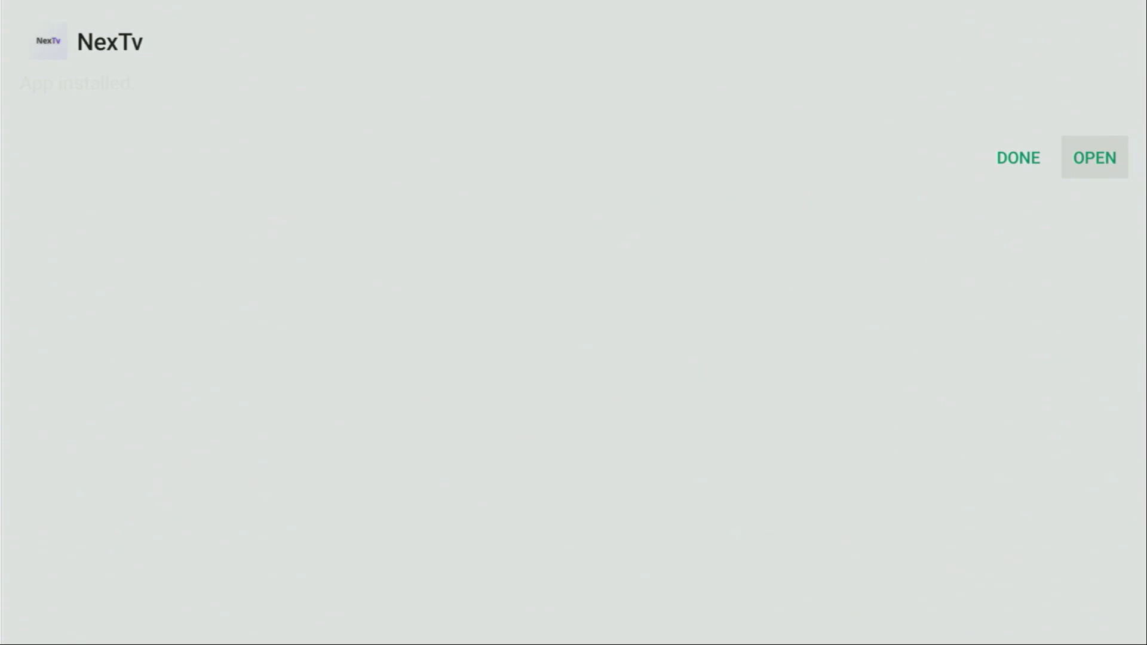
key(Left)
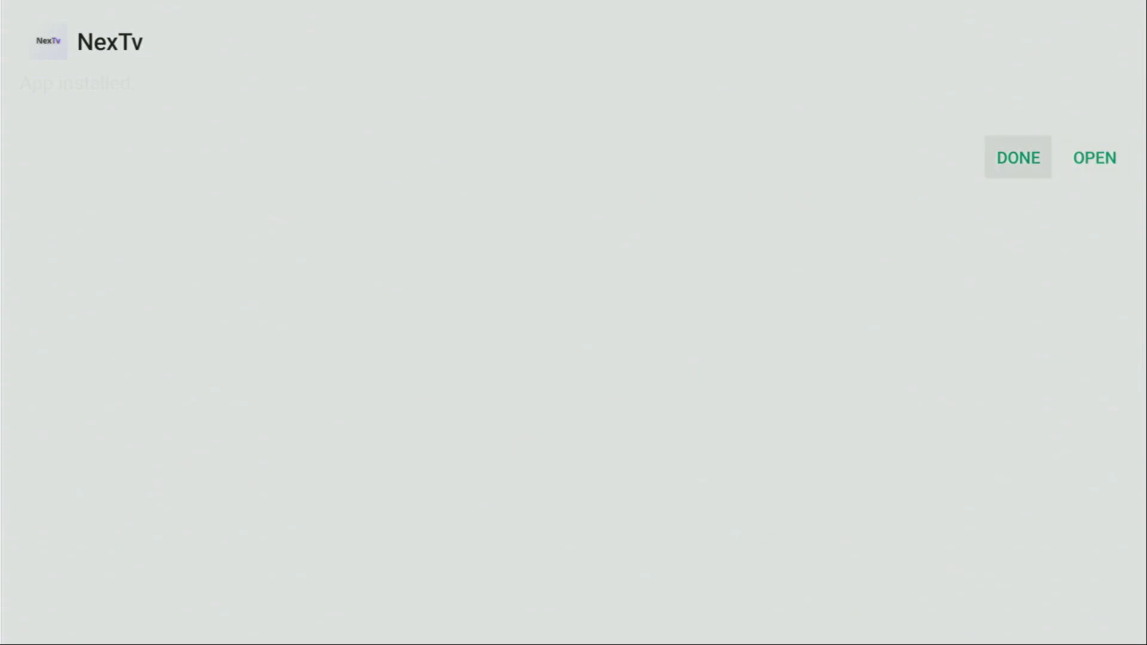
key(Return)
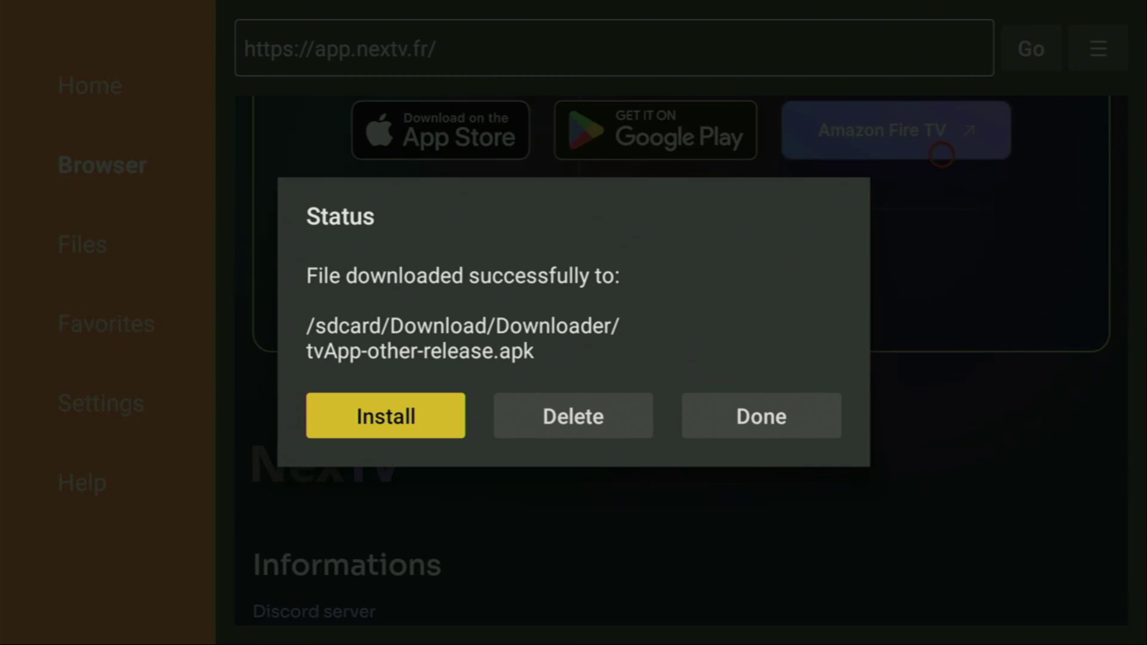
Delete tvApp-other-release.apk from Downloader and return to the Fire TV home screen.
key(Right)
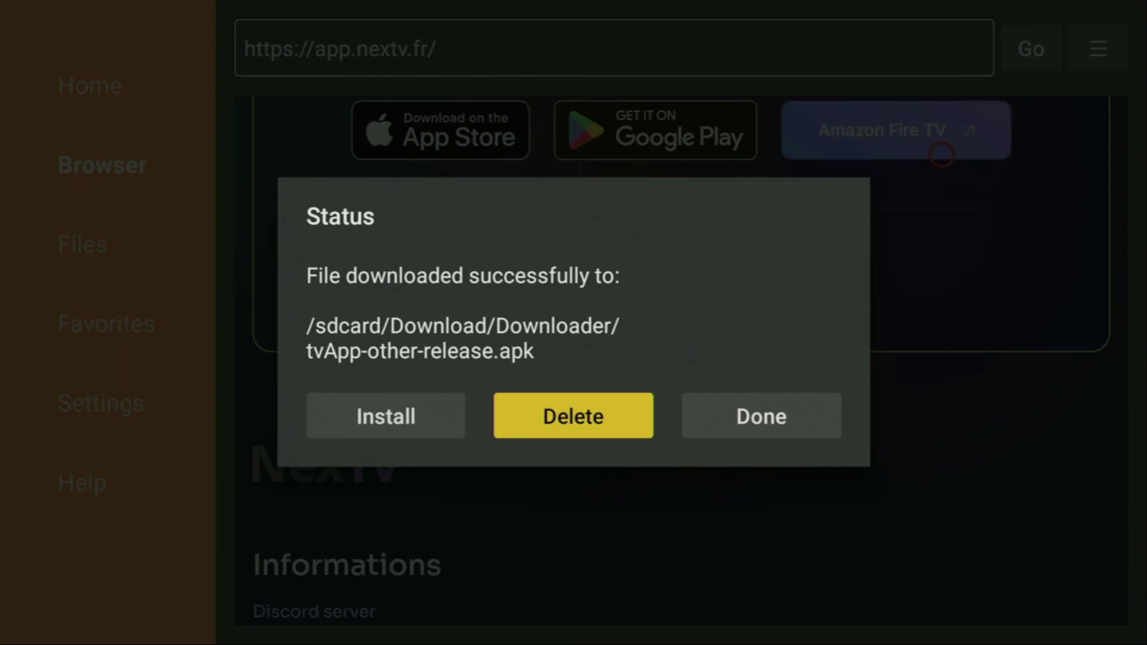
key(Return)
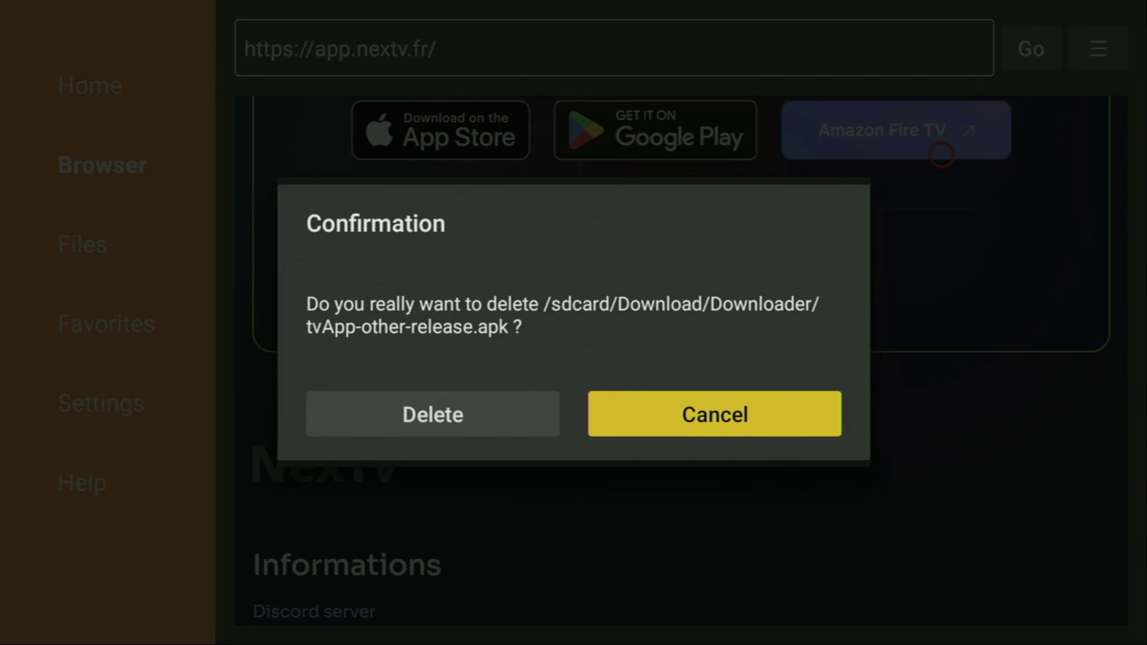
key(Left)
key(Return)
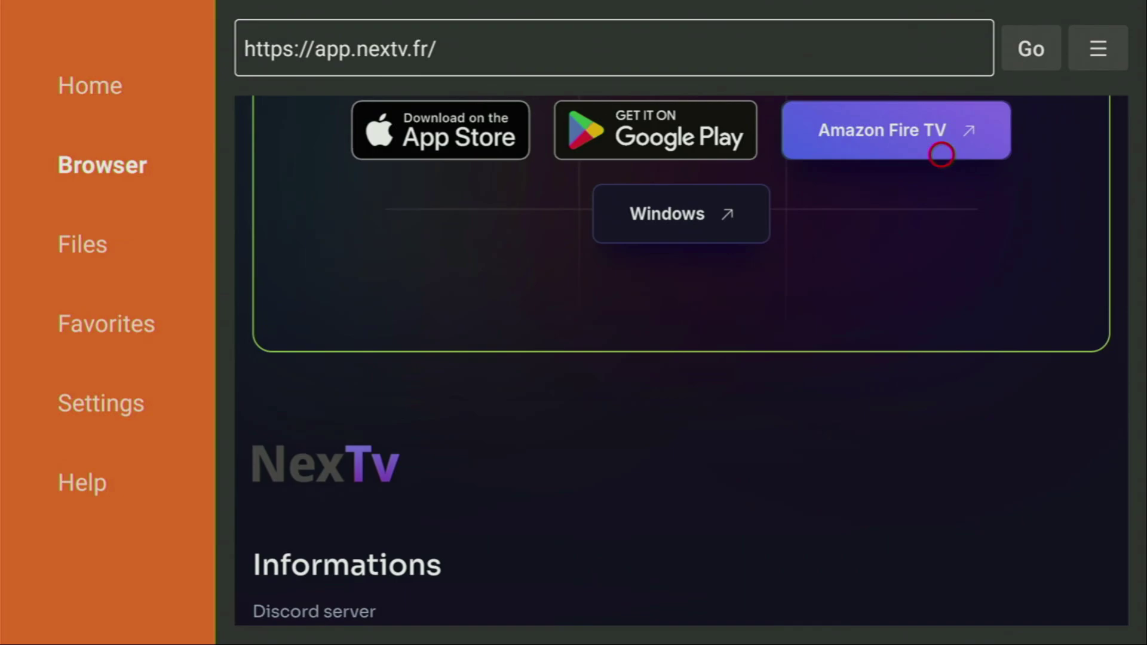
key(Home)
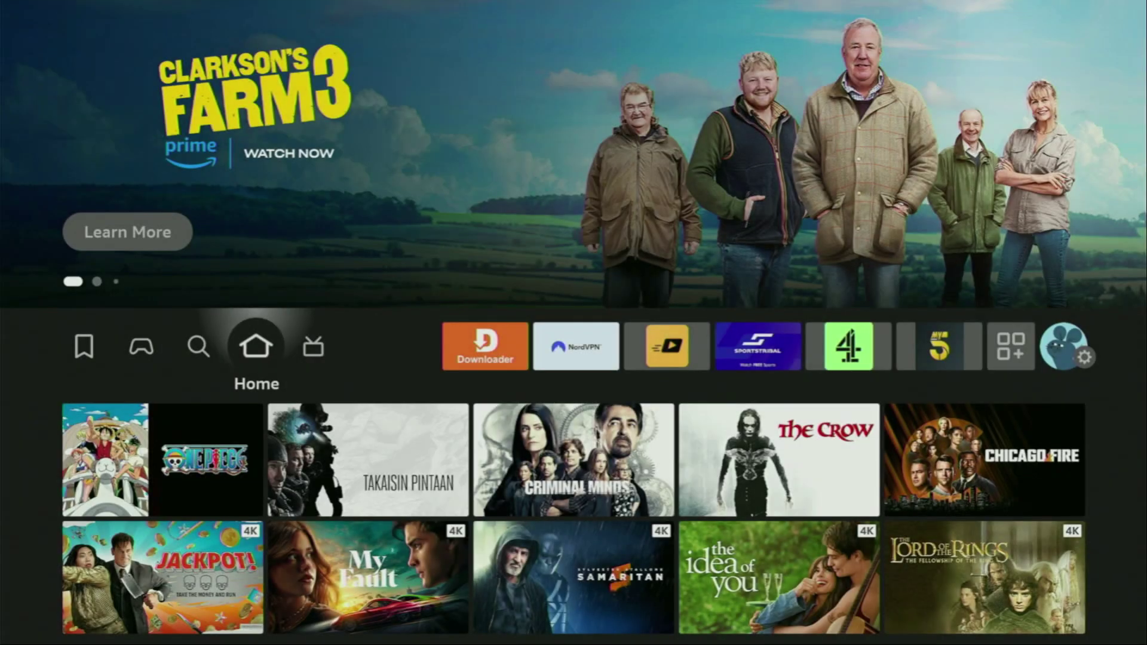
Open the Your Apps & Channels grid from the home screen and highlight NexTv.
key(Right)
key(Right)
key(Right)
key(Right)
key(Right)
key(Right)
key(Right)
key(Right)
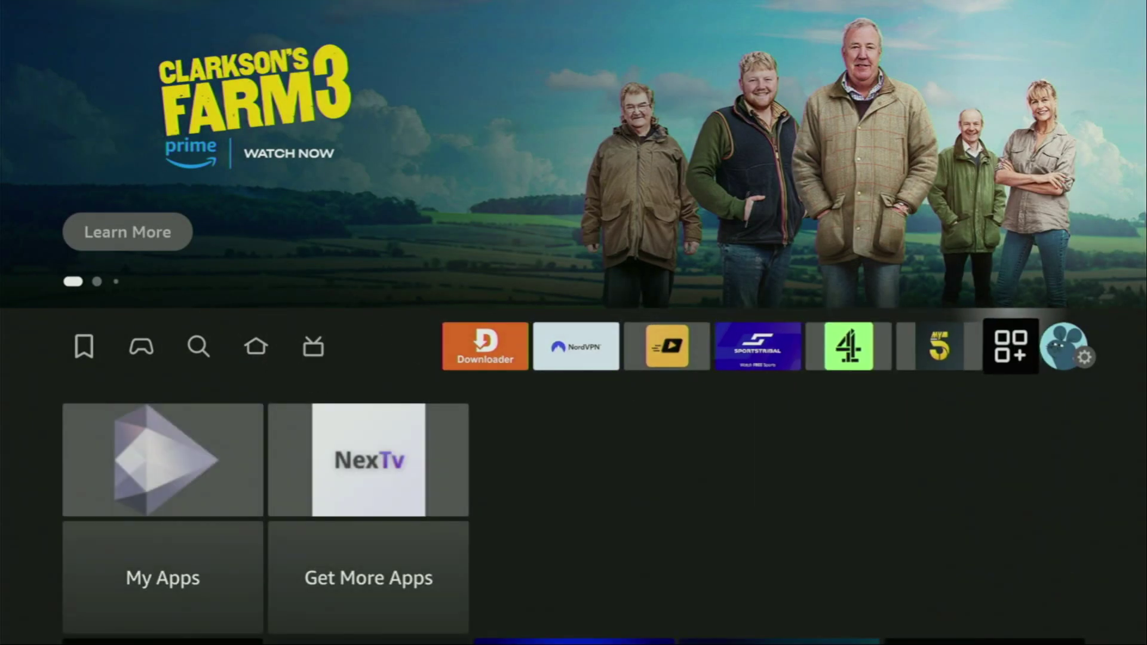
key(Return)
key(Down)
key(Right)
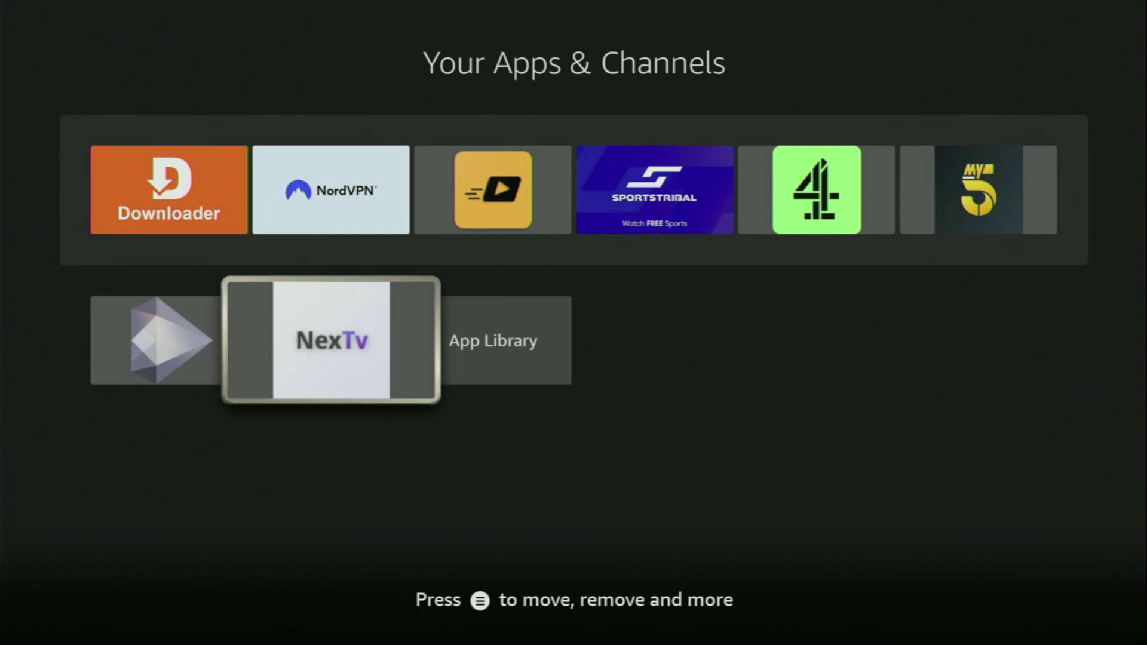
Use Move to front to place NexTv first, ahead of Downloader and NordVPN.
key(Menu)
key(Down)
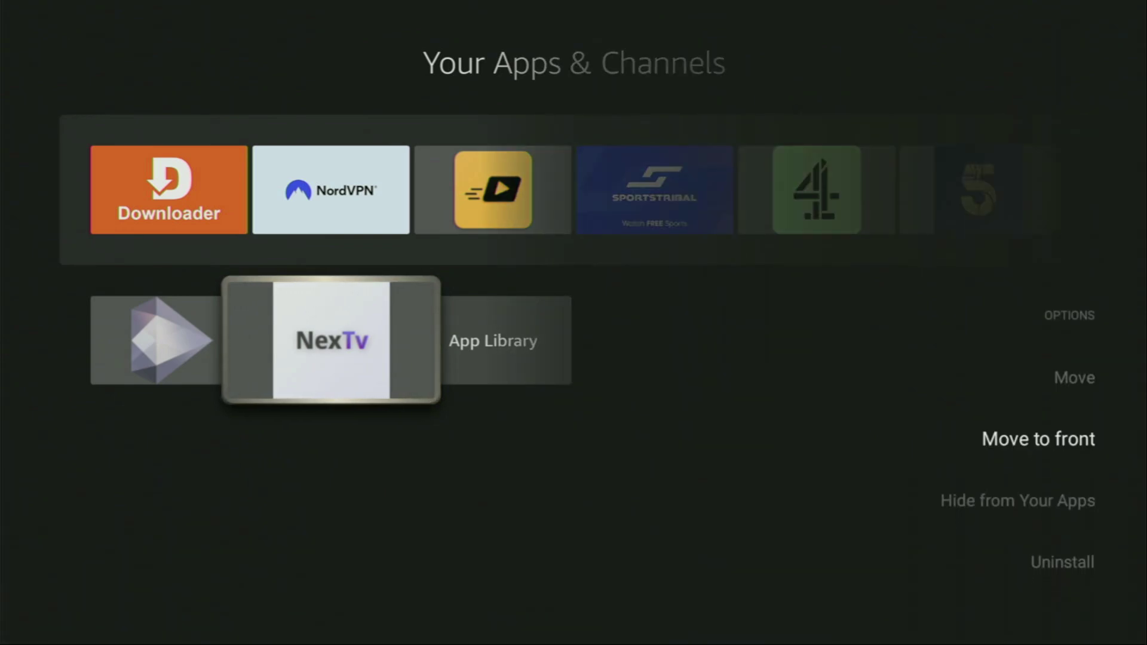
key(Return)
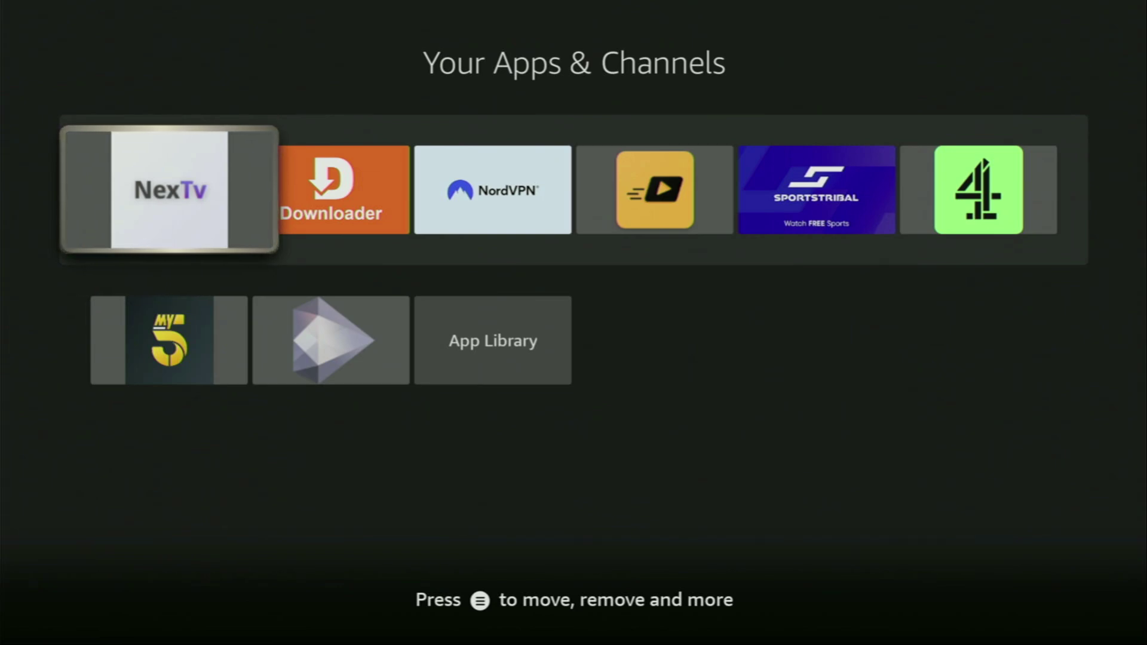
key(Right)
key(Right)
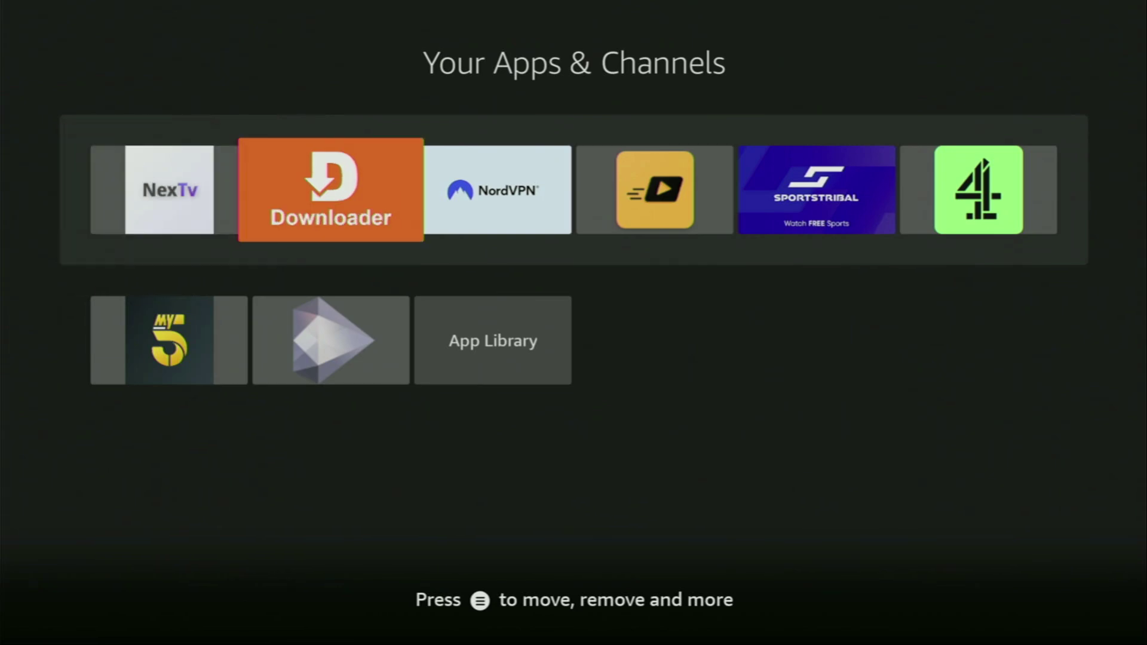